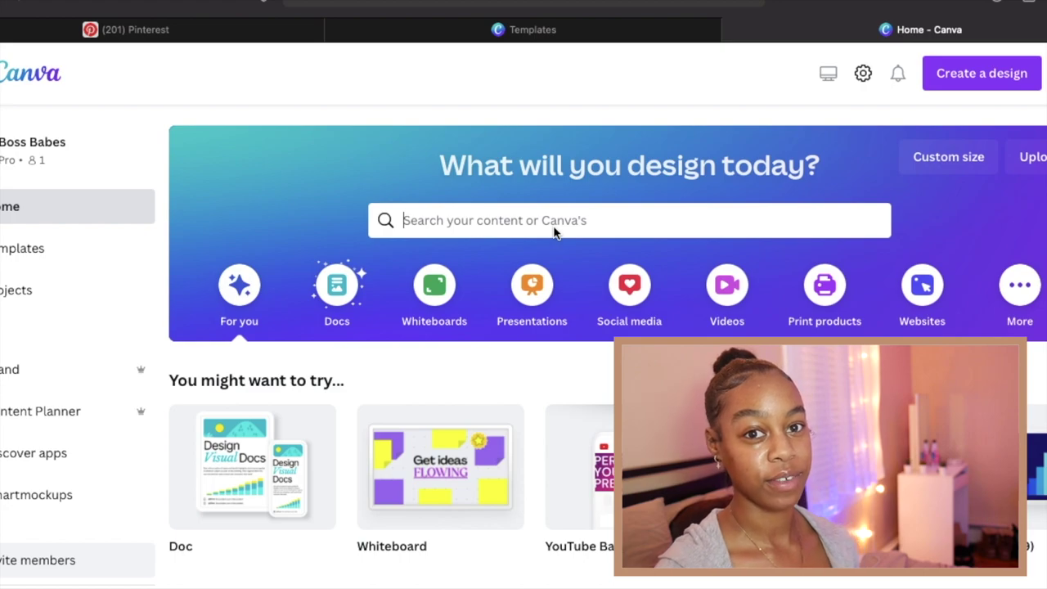
# Search the templates for "desktop wallpaper" and create a blank Desktop Wallpaper design.
pyautogui.write('de')
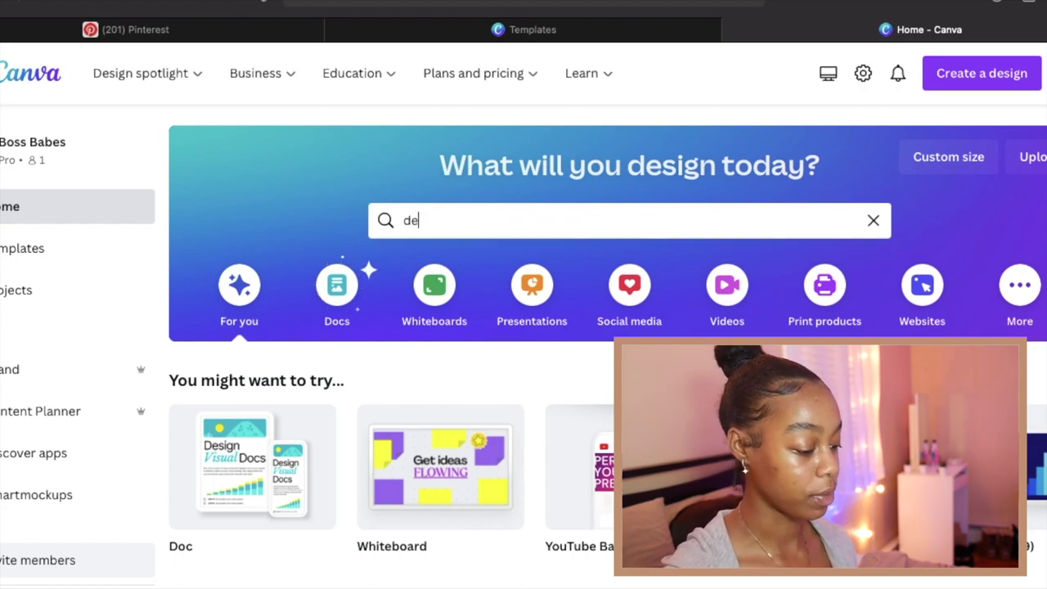
pyautogui.write('skt')
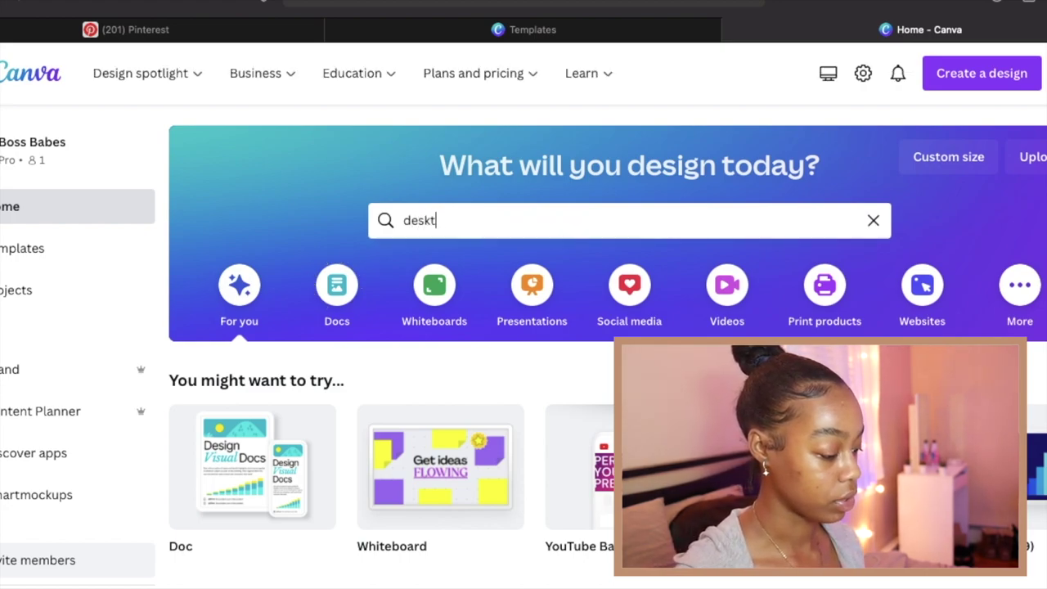
pyautogui.write('op wal')
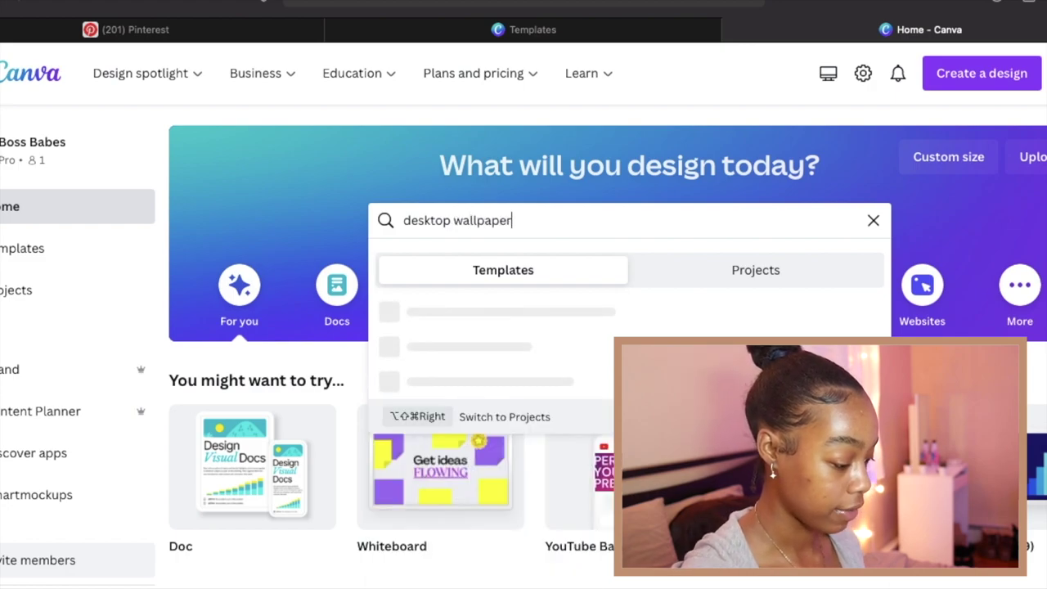
pyautogui.write('lpaper')
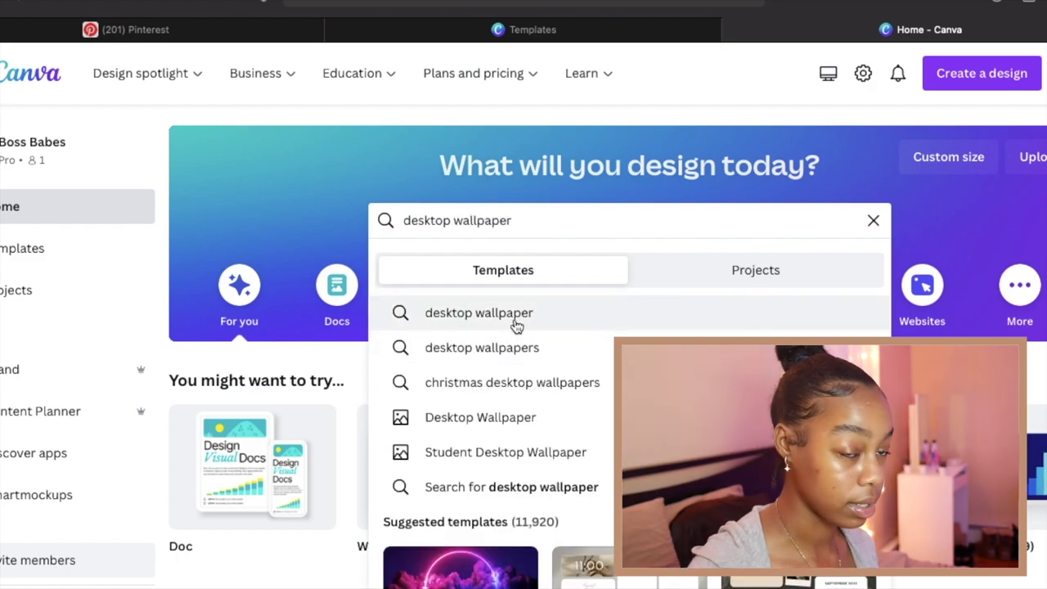
pyautogui.click(514, 321)
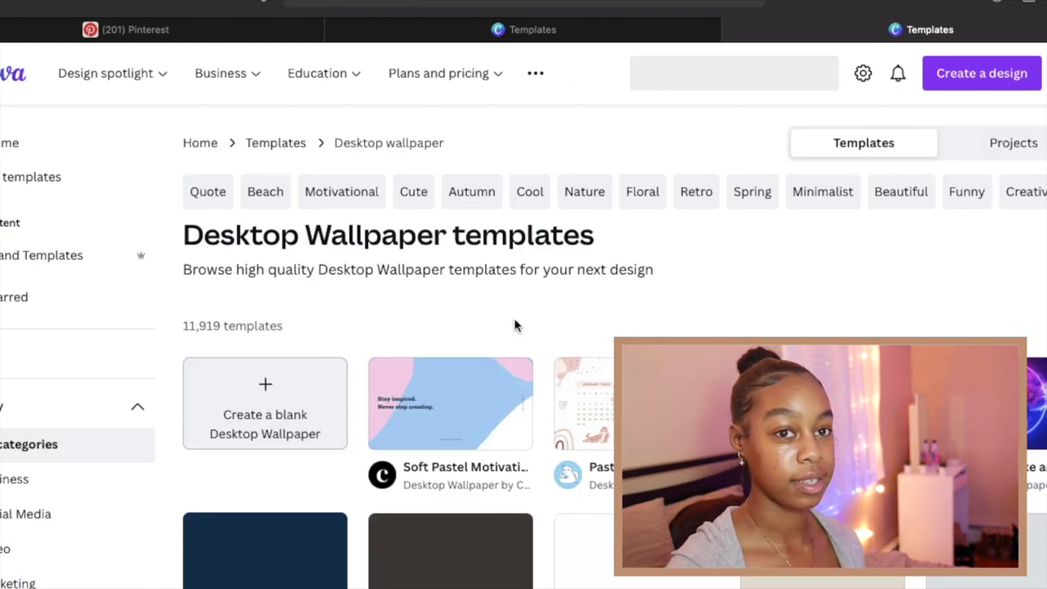
pyautogui.click(277, 409)
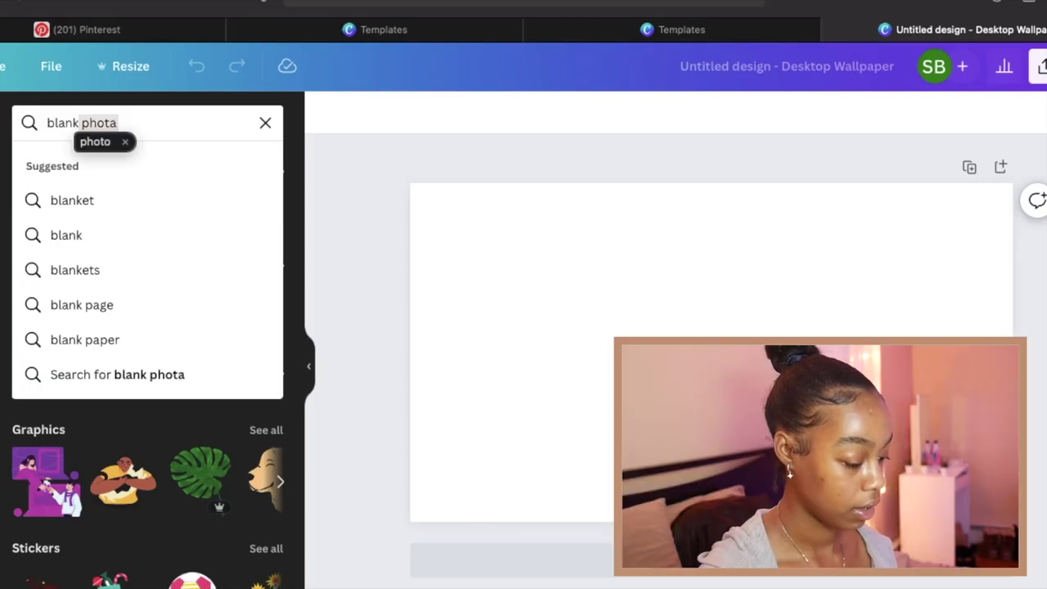
# Search the elements for "blank photograph", show all photo results, and add the first upright polaroid frame to the page.
pyautogui.press('BackSpace')
pyautogui.write('ograph')
pyautogui.press('Return')
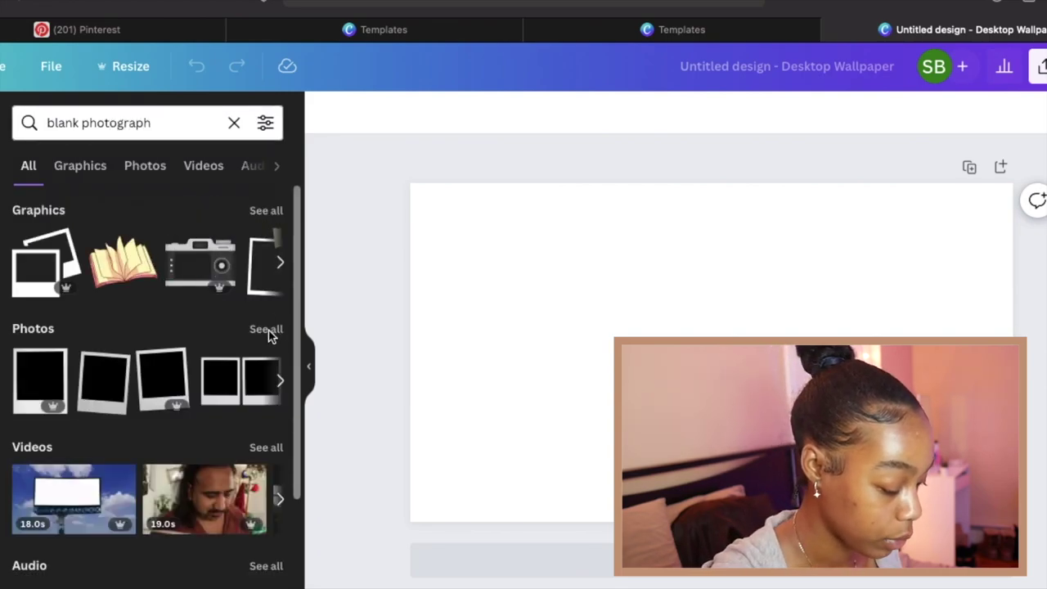
pyautogui.click(268, 331)
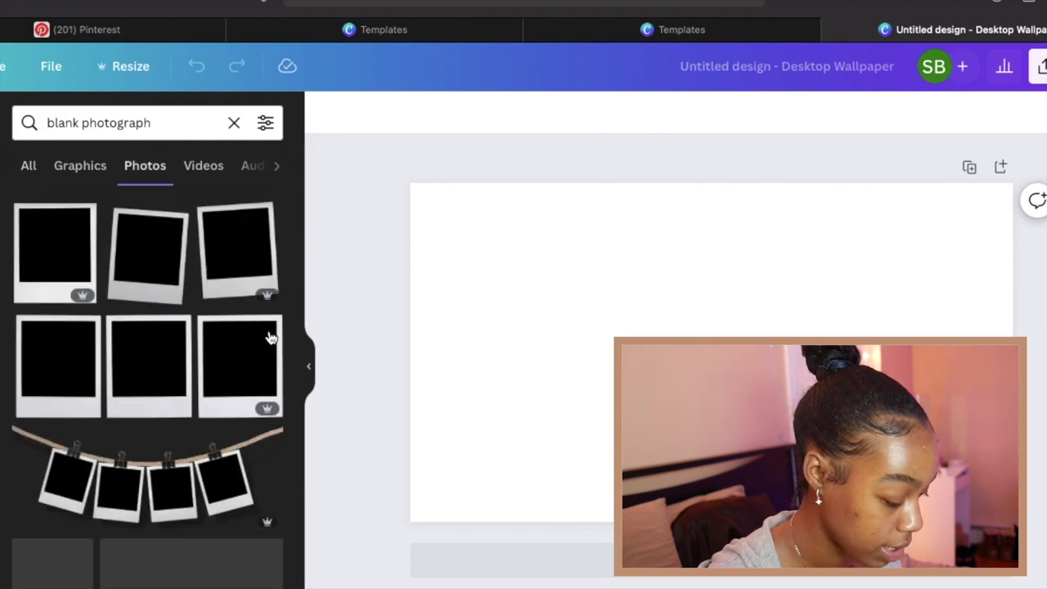
pyautogui.scroll(-1, 165, 452)
pyautogui.scroll(-3, 165, 452)
pyautogui.scroll(4, 166, 453)
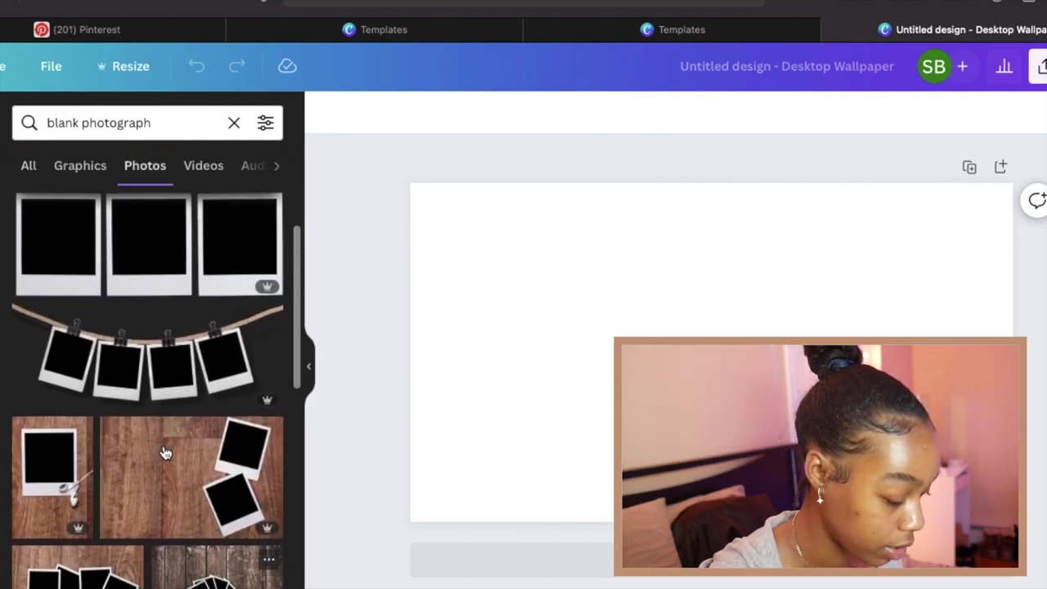
pyautogui.scroll(-1, 70, 284)
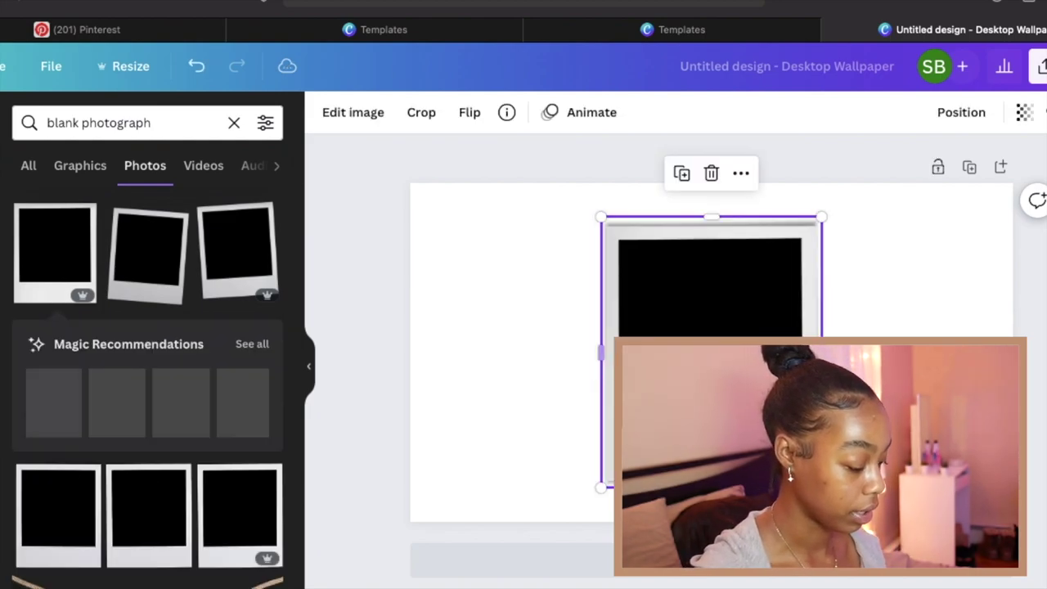
# Shrink the polaroid frame to a small size and place it near the page's upper-left corner.
pyautogui.moveTo(654, 408); pyautogui.dragTo(509, 372)
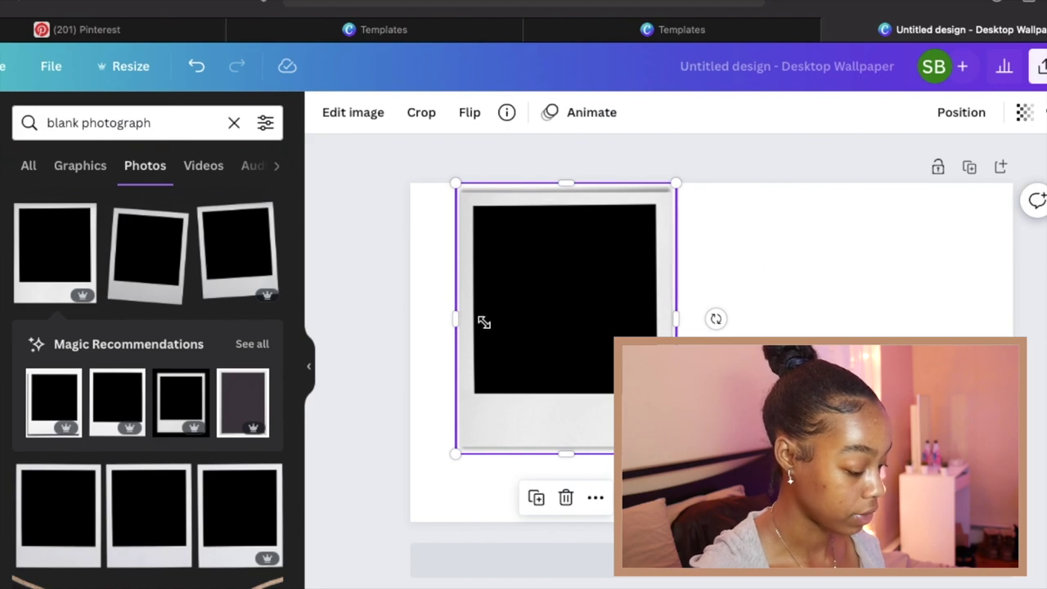
pyautogui.moveTo(484, 324); pyautogui.dragTo(481, 319)
pyautogui.moveTo(495, 271); pyautogui.dragTo(482, 269)
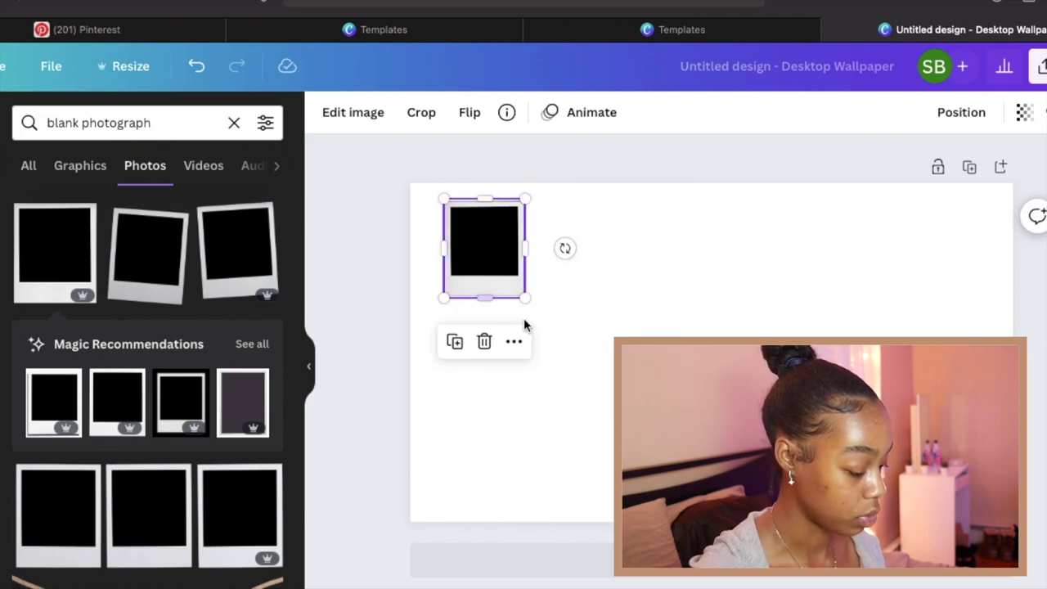
# Duplicate the small polaroid frame four times to get a stack of copies.
pyautogui.click(470, 341)
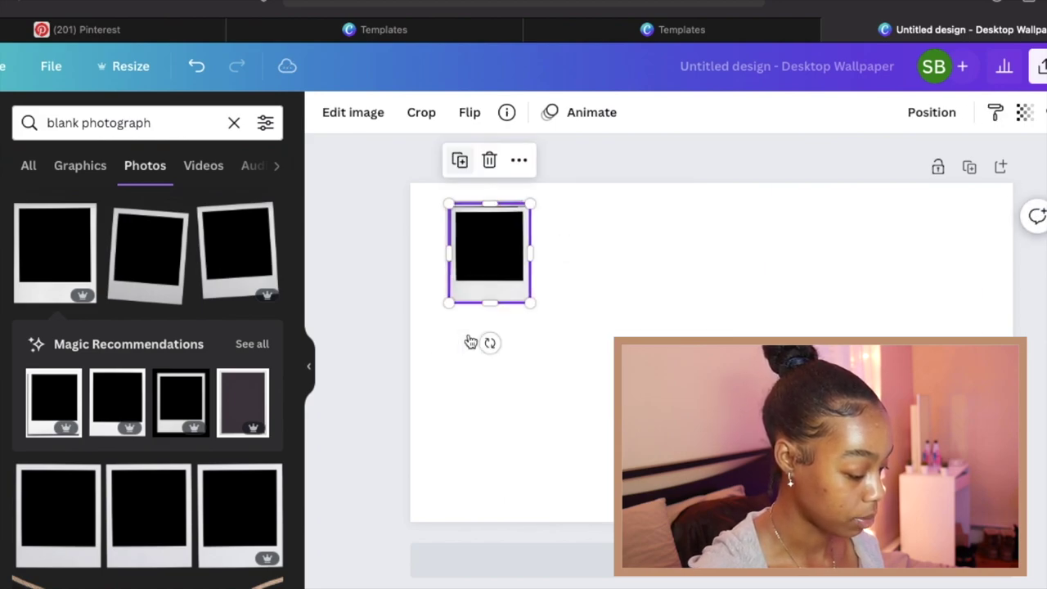
pyautogui.click(467, 170)
pyautogui.click(470, 171)
pyautogui.click(471, 171)
# Enlarge two of the polaroid copies, placing one in the page's upper-right corner and the other lower down, right of centre.
pyautogui.moveTo(530, 306); pyautogui.dragTo(869, 389)
pyautogui.moveTo(848, 289); pyautogui.dragTo(992, 242)
pyautogui.click(501, 257)
pyautogui.moveTo(501, 258); pyautogui.dragTo(959, 409)
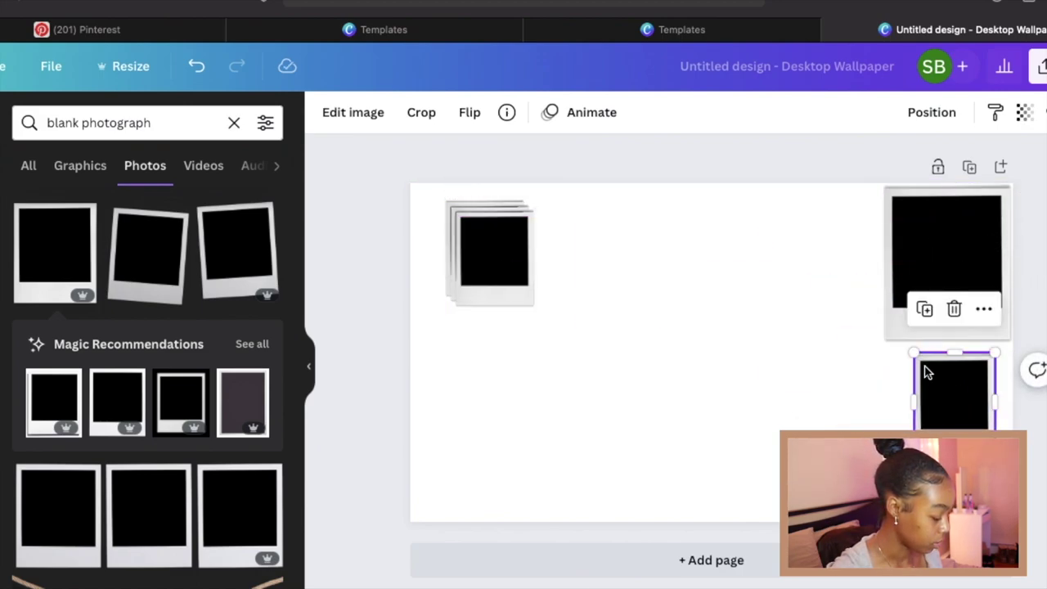
pyautogui.moveTo(914, 353); pyautogui.dragTo(887, 344)
pyautogui.moveTo(941, 482); pyautogui.dragTo(732, 426)
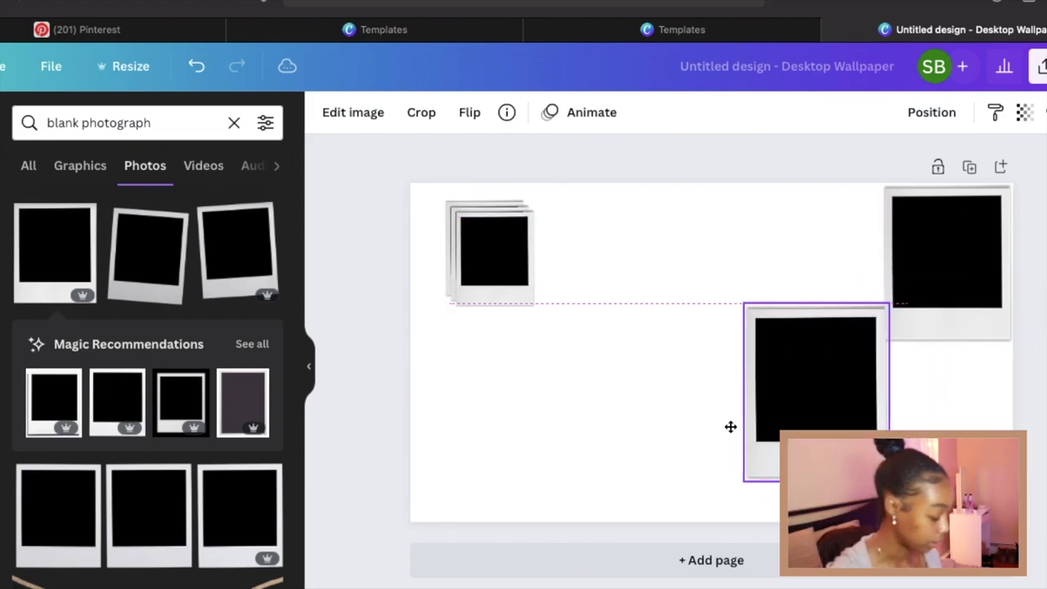
# Place a medium-sized polaroid copy between the two large ones, overlapping the upper corner of the lower one.
pyautogui.click(530, 295)
pyautogui.moveTo(536, 263); pyautogui.dragTo(808, 254)
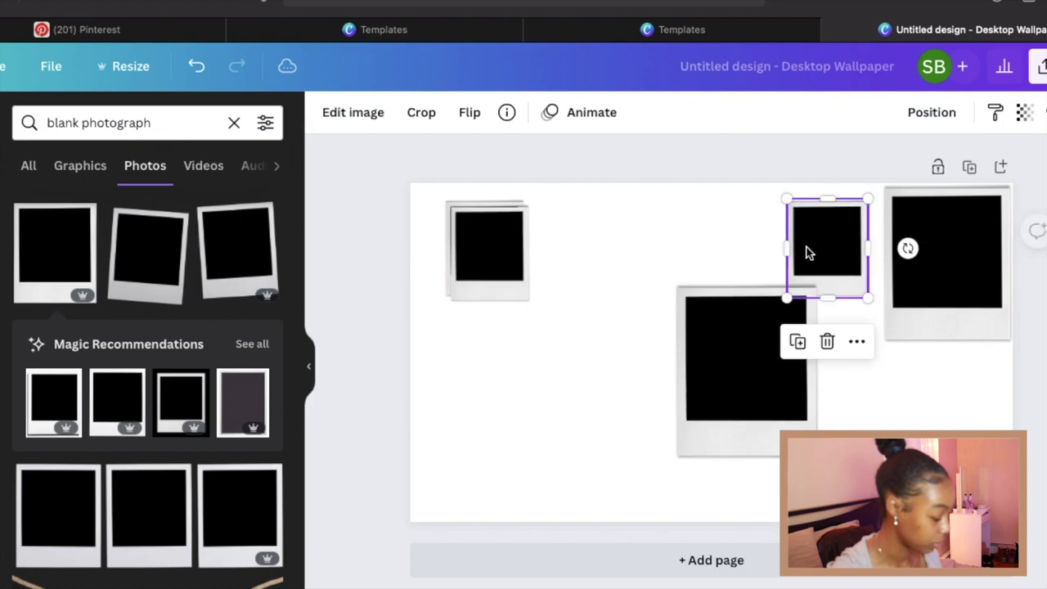
pyautogui.click(932, 123)
pyautogui.click(736, 164)
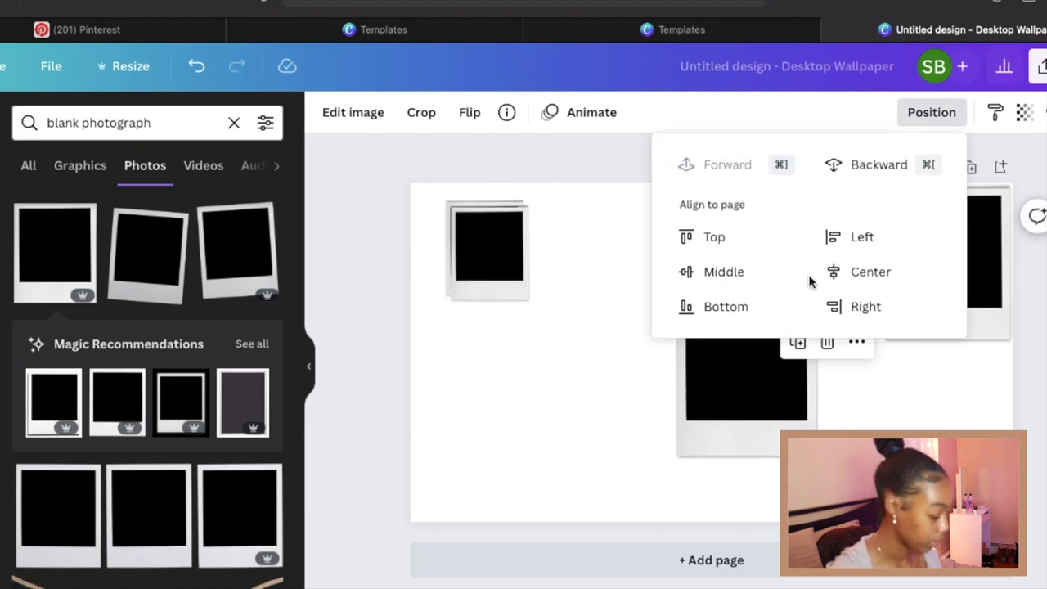
pyautogui.click(918, 388)
pyautogui.moveTo(816, 258); pyautogui.dragTo(807, 314)
pyautogui.moveTo(859, 258); pyautogui.dragTo(880, 229)
# Enlarge another polaroid copy and fit it into the page's lower-left corner.
pyautogui.moveTo(456, 241); pyautogui.dragTo(601, 173)
pyautogui.moveTo(556, 261); pyautogui.dragTo(491, 344)
pyautogui.click(526, 311)
pyautogui.click(528, 303)
pyautogui.moveTo(554, 311); pyautogui.dragTo(474, 483)
# Duplicate the remaining small polaroid three times and place one enlarged copy along the bottom edge, overlapping the lower-left frame.
pyautogui.click(498, 267)
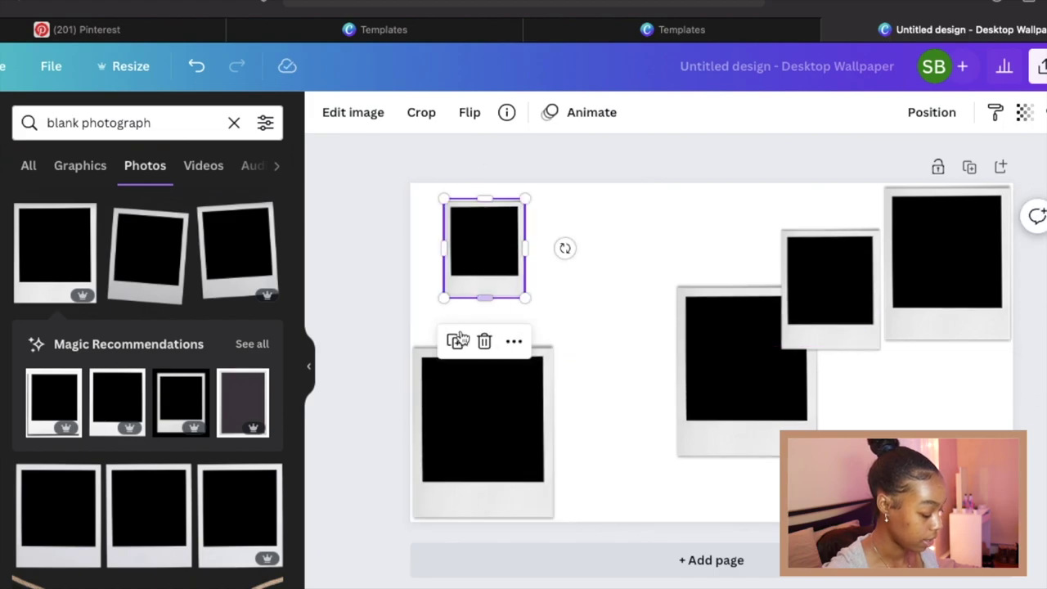
pyautogui.click(463, 339)
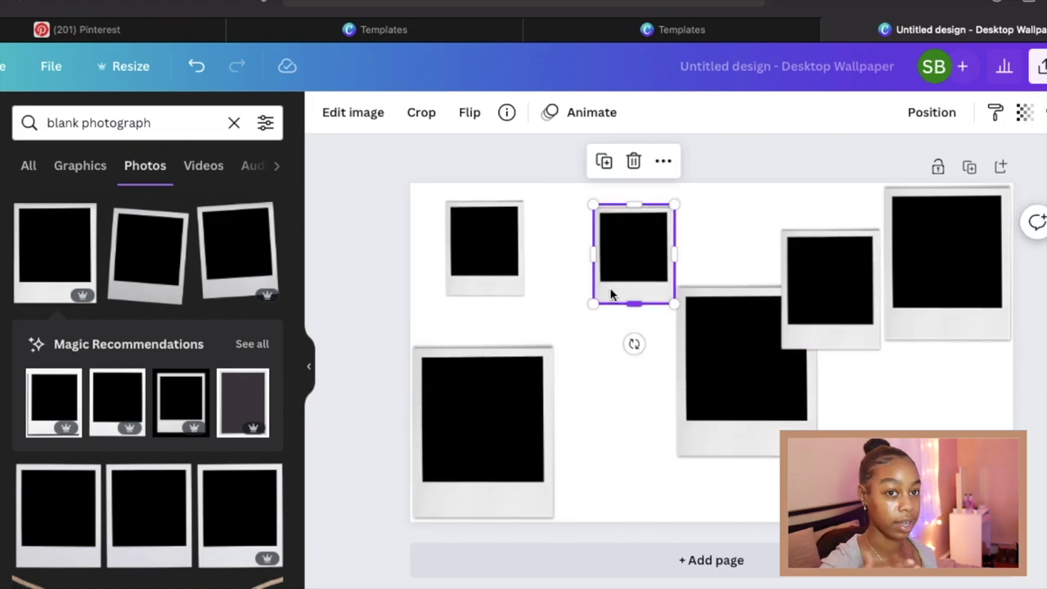
pyautogui.click(606, 171)
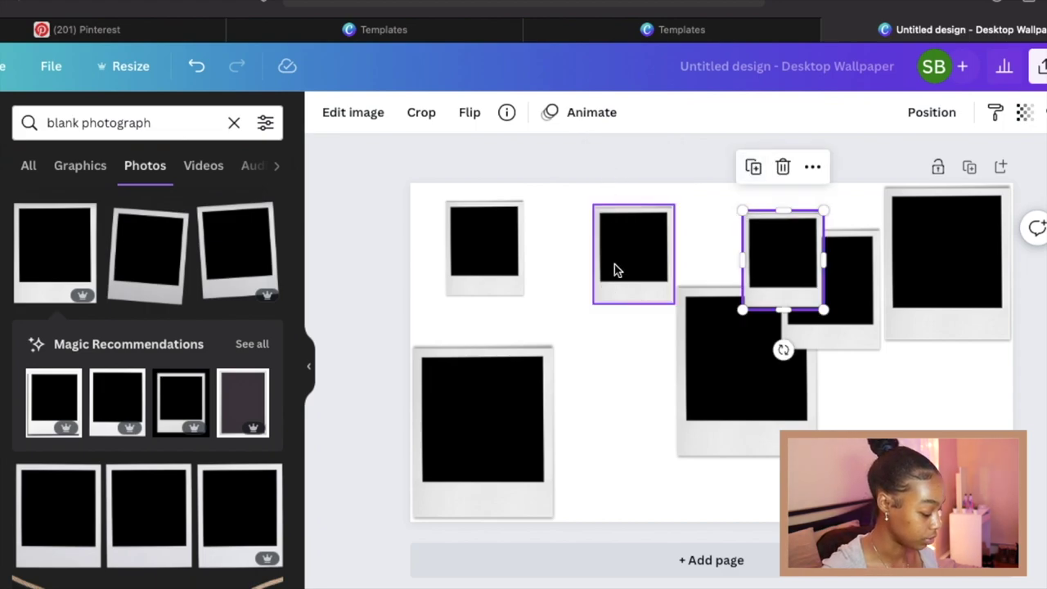
pyautogui.click(752, 168)
pyautogui.moveTo(798, 283); pyautogui.dragTo(588, 498)
pyautogui.moveTo(519, 449); pyautogui.dragTo(572, 477)
# Enlarge the two small polaroids at the upper left, fitting one into the page corner and overlapping it with the other.
pyautogui.click(617, 293)
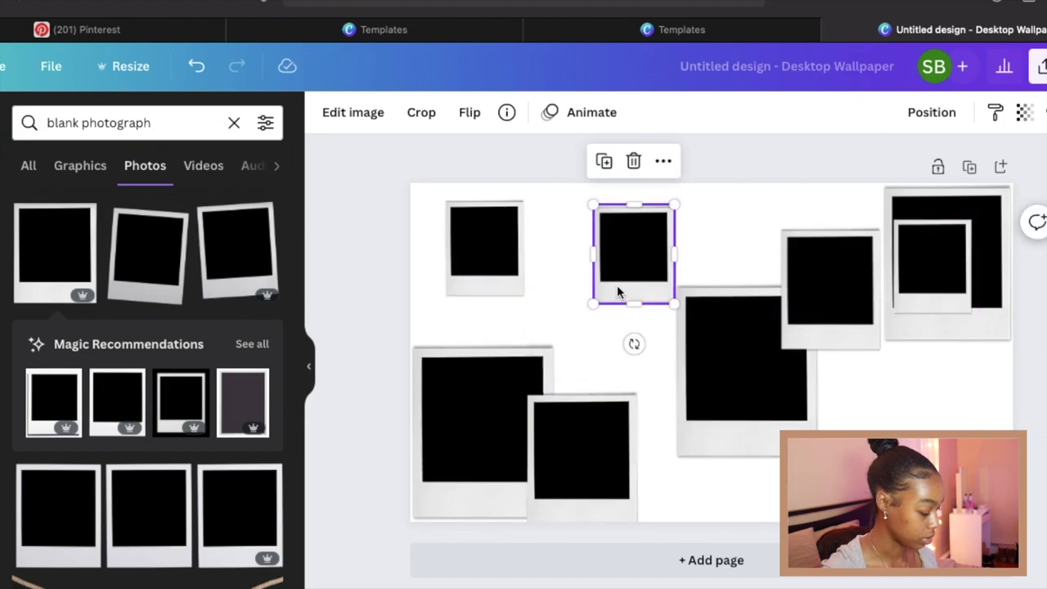
pyautogui.moveTo(595, 302); pyautogui.dragTo(540, 359)
pyautogui.click(474, 271)
pyautogui.moveTo(446, 296); pyautogui.dragTo(407, 344)
pyautogui.moveTo(444, 270); pyautogui.dragTo(451, 245)
pyautogui.moveTo(528, 321); pyautogui.dragTo(578, 391)
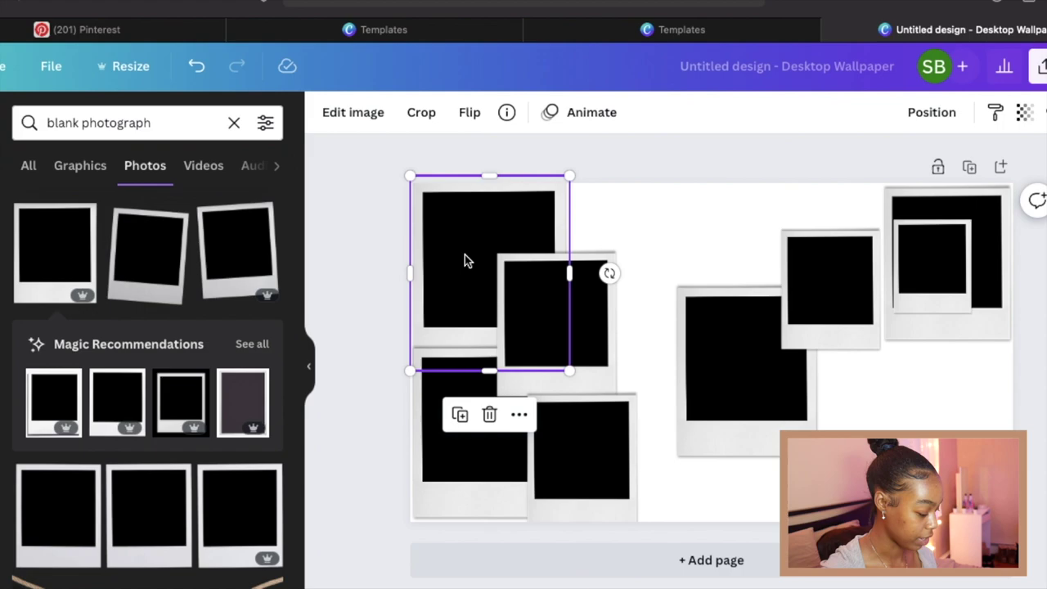
pyautogui.moveTo(463, 259); pyautogui.dragTo(425, 225)
pyautogui.moveTo(528, 338); pyautogui.dragTo(491, 271)
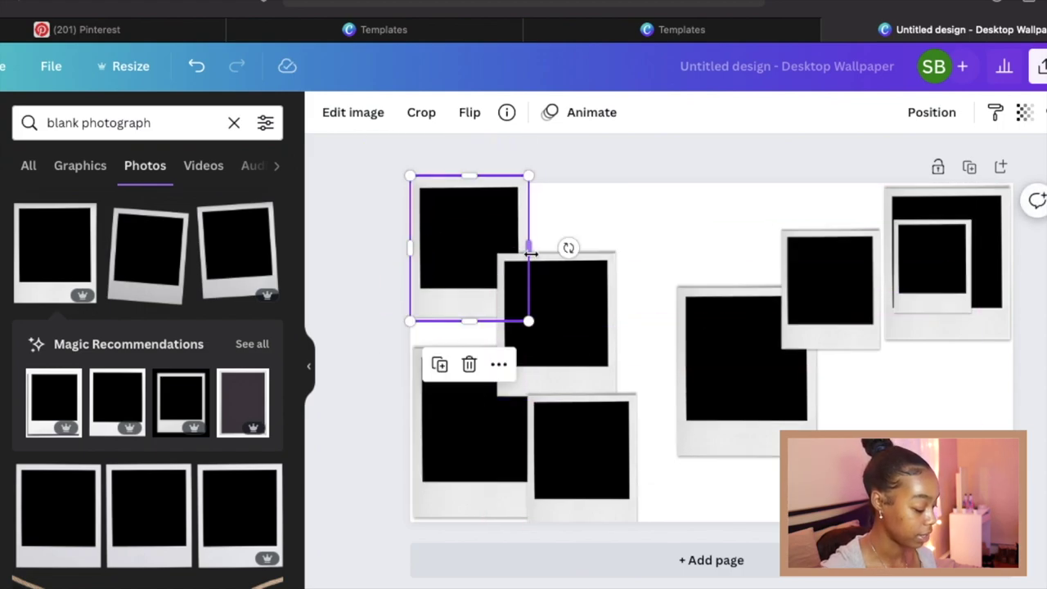
# Duplicate the upper-left polaroid, shrink the copy, and fit it into the gap along the page's left edge.
pyautogui.click(438, 365)
pyautogui.moveTo(491, 262); pyautogui.dragTo(611, 260)
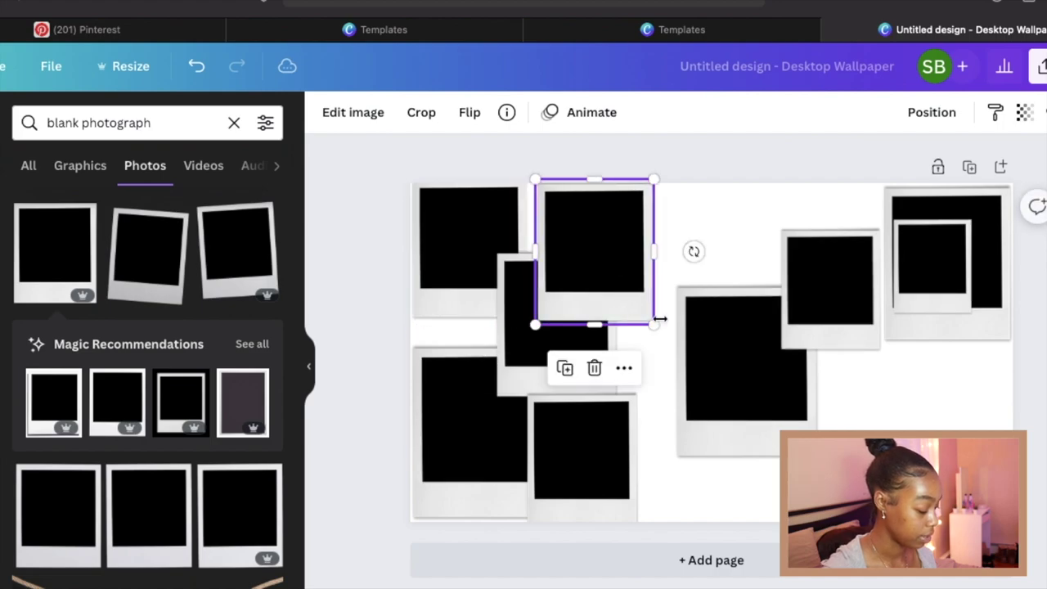
pyautogui.moveTo(657, 327); pyautogui.dragTo(611, 279)
pyautogui.moveTo(584, 245); pyautogui.dragTo(446, 381)
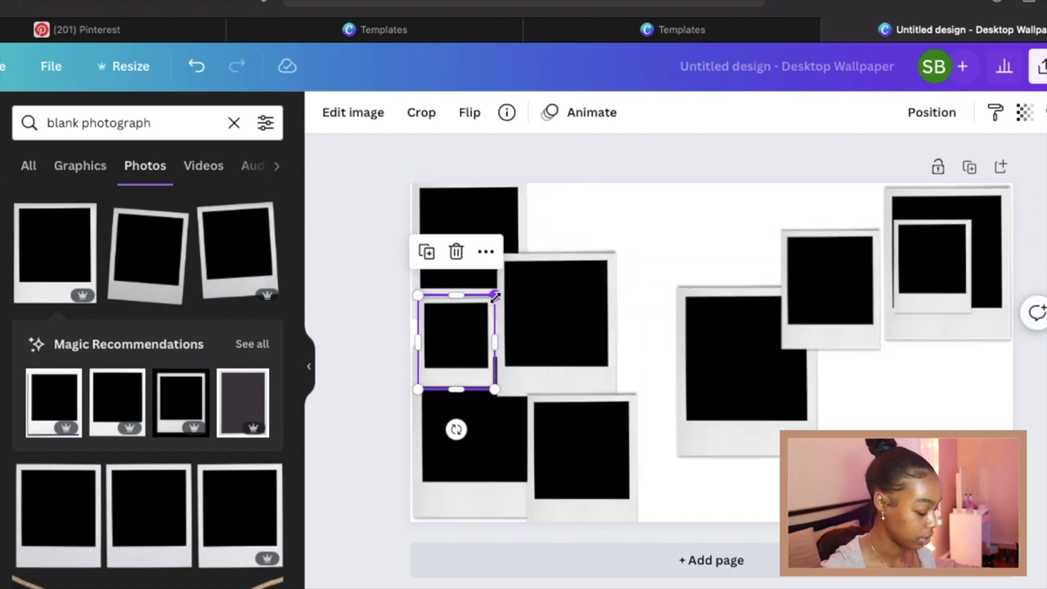
pyautogui.moveTo(494, 297); pyautogui.dragTo(498, 283)
pyautogui.moveTo(458, 335); pyautogui.dragTo(460, 330)
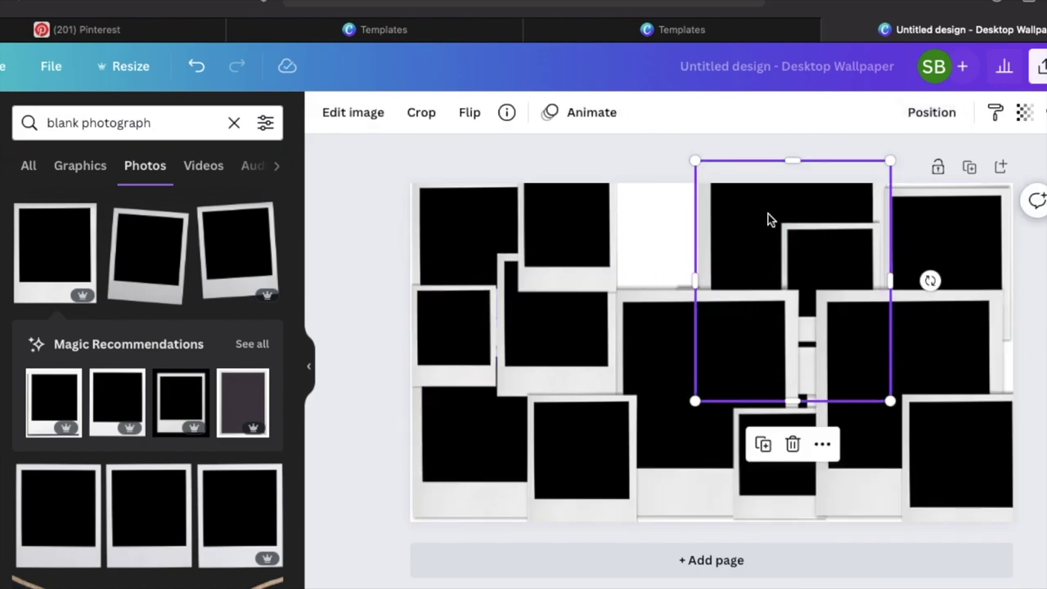
# Move the large polaroid to the top centre of the page and place another frame near the upper-right corner.
pyautogui.moveTo(769, 219); pyautogui.dragTo(674, 222)
pyautogui.click(536, 408)
pyautogui.moveTo(540, 384); pyautogui.dragTo(941, 176)
# Adjust the layer order of the overlapping polaroids between the top-centre and upper-right frames.
pyautogui.click(802, 276)
pyautogui.click(931, 112)
pyautogui.click(859, 199)
pyautogui.click(931, 114)
pyautogui.click(778, 163)
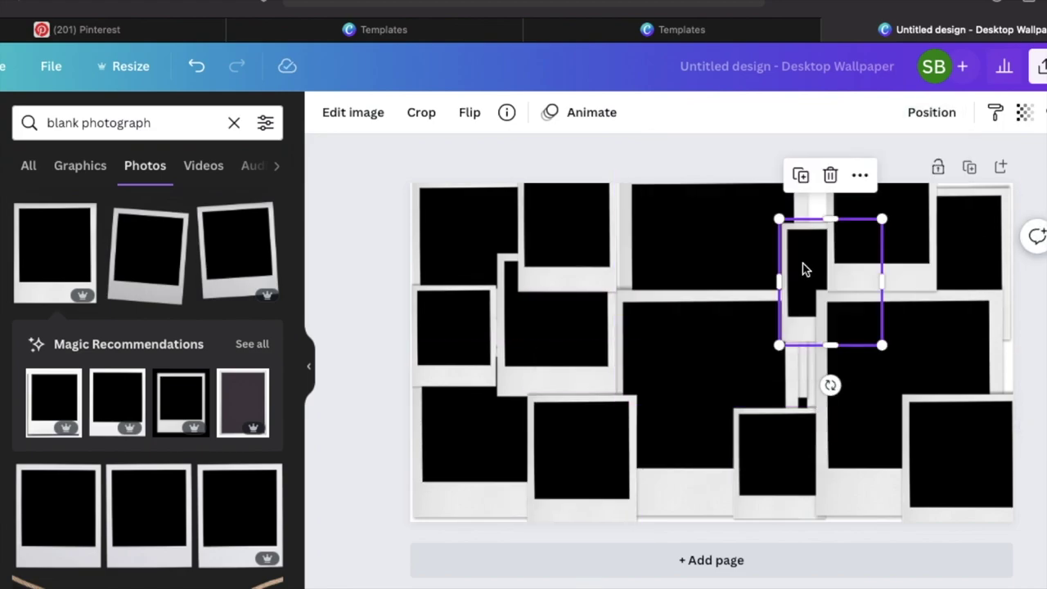
# Shift the three overlapping polaroids right of centre slightly left to tighten the collage.
pyautogui.moveTo(799, 292); pyautogui.dragTo(769, 302)
pyautogui.moveTo(869, 226); pyautogui.dragTo(845, 238)
pyautogui.moveTo(871, 388); pyautogui.dragTo(861, 392)
pyautogui.press('Escape')
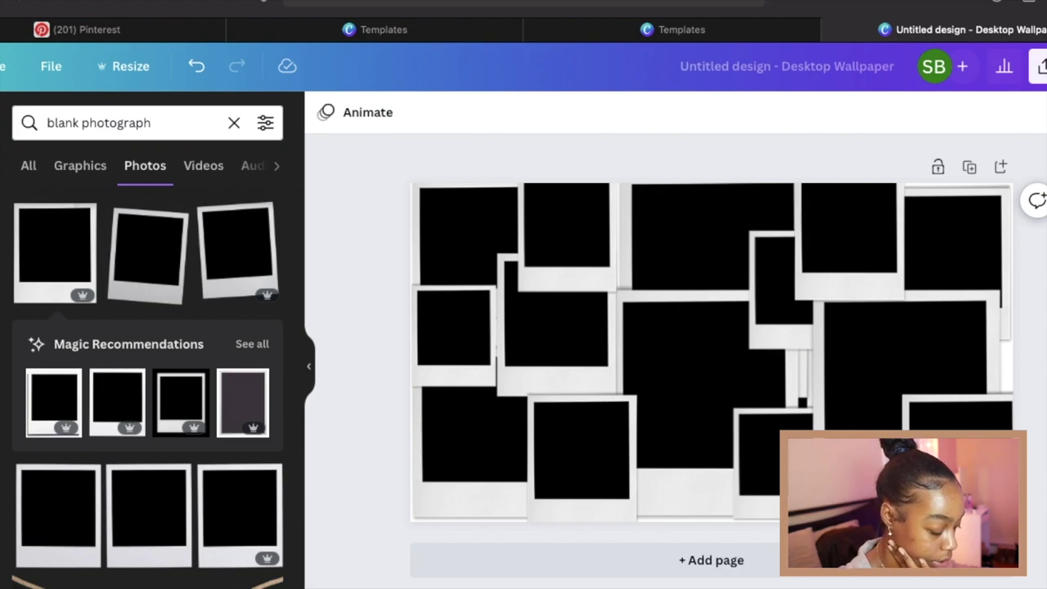
# Show the uploaded images and place the open-book photo in the large polaroid at the page's centre.
pyautogui.click(0, 245)
pyautogui.scroll(-5, 204, 362)
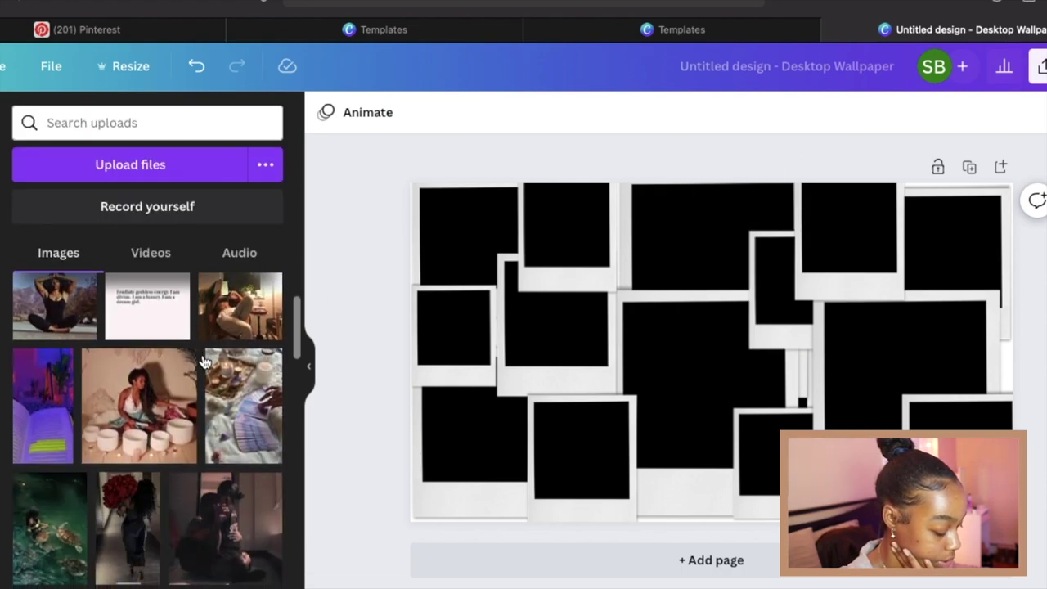
pyautogui.scroll(3, 90, 423)
pyautogui.moveTo(433, 237); pyautogui.dragTo(28, 347)
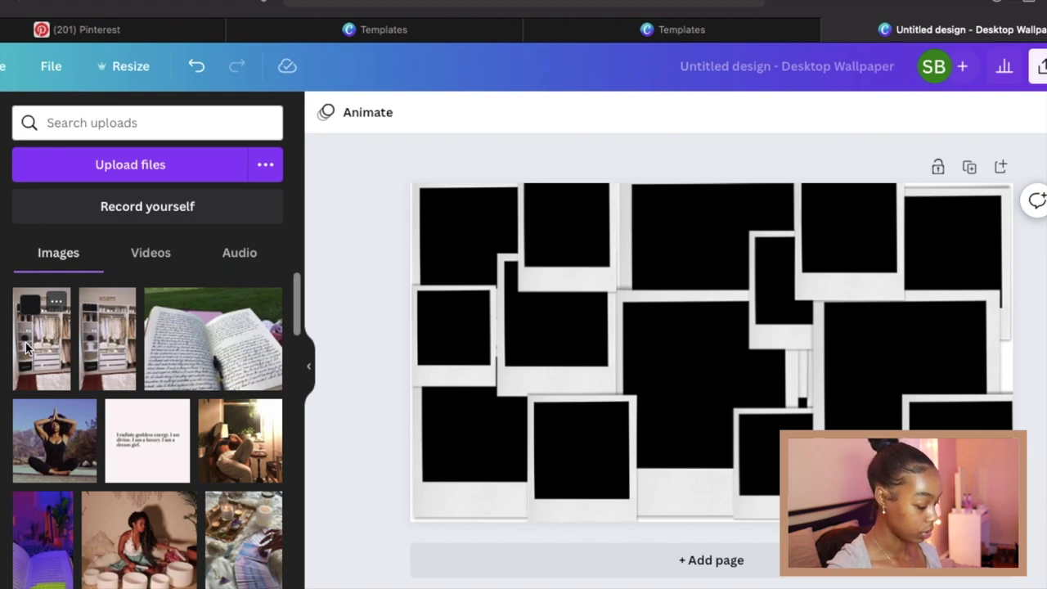
pyautogui.moveTo(208, 337); pyautogui.dragTo(669, 396)
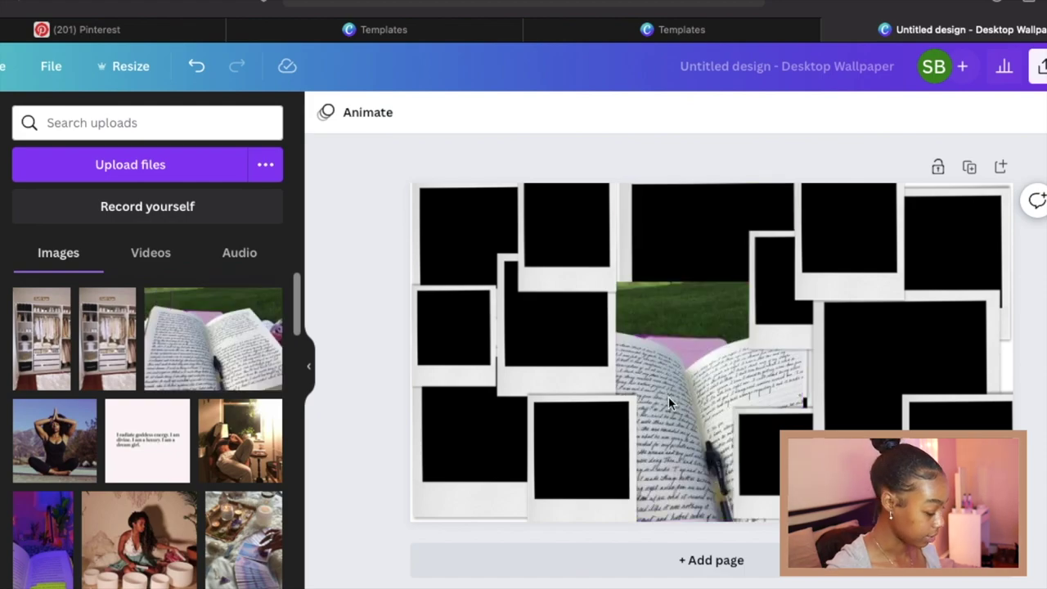
# Fill four polaroids on the page's left half with the uploaded closet, lamp-lit lounging woman, card spread, and "I radiate goddess energy" quote images.
pyautogui.moveTo(105, 347); pyautogui.dragTo(434, 338)
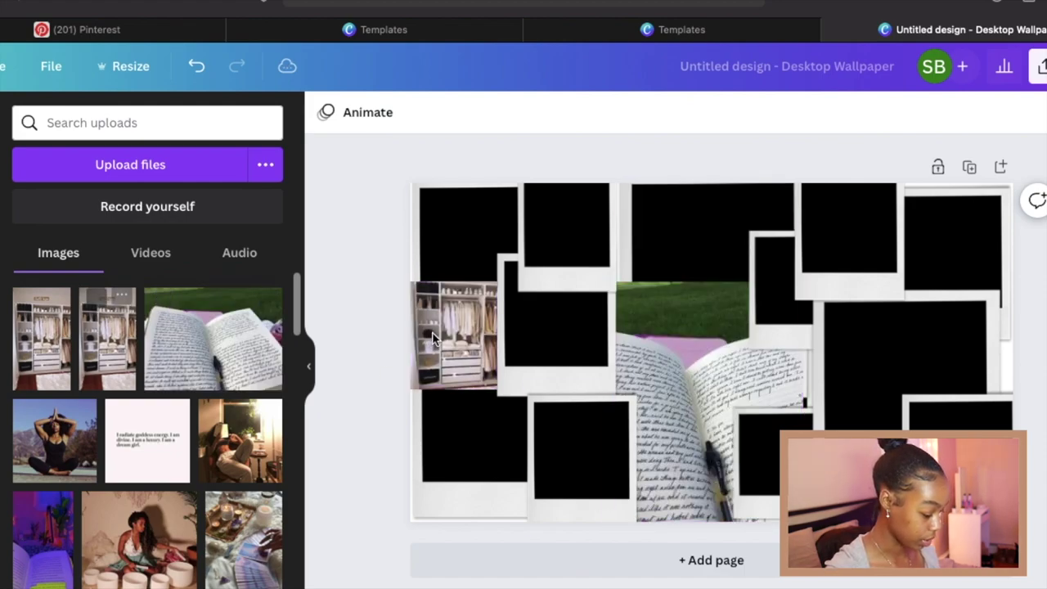
pyautogui.moveTo(239, 466); pyautogui.dragTo(553, 370)
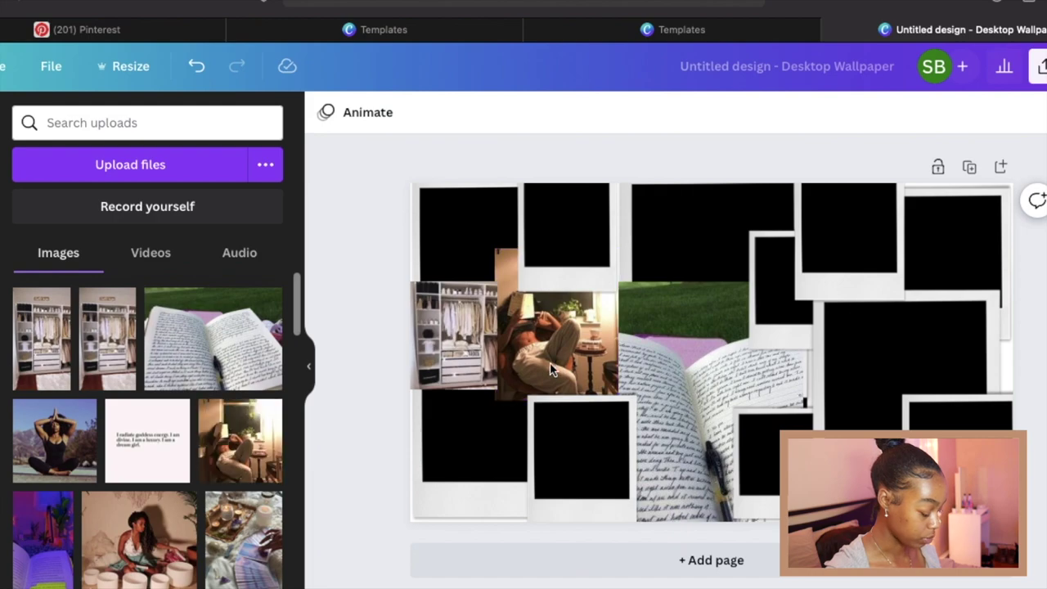
pyautogui.moveTo(282, 512); pyautogui.dragTo(502, 439)
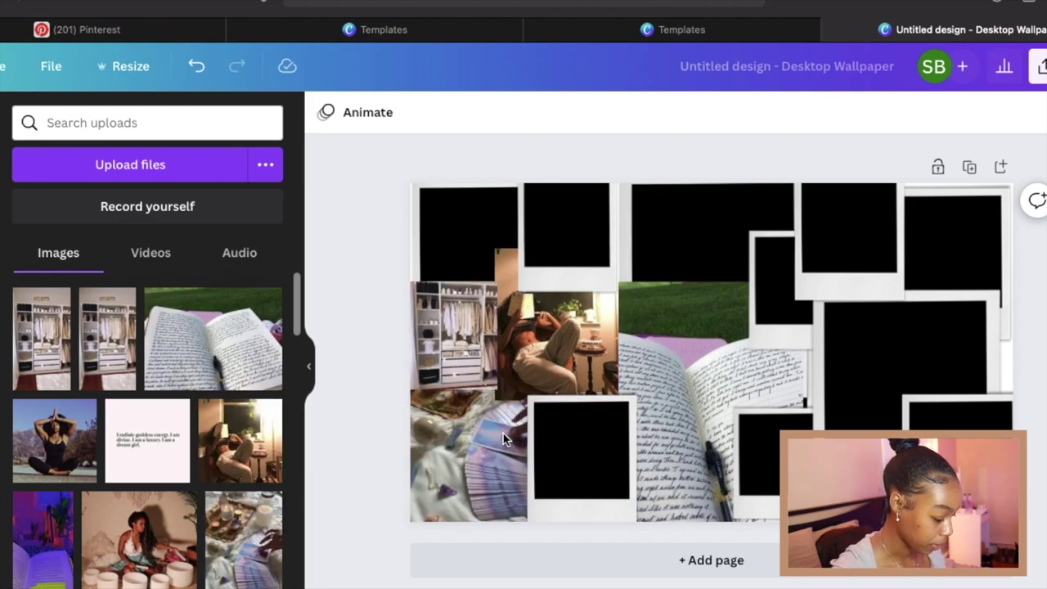
pyautogui.moveTo(149, 444); pyautogui.dragTo(549, 217)
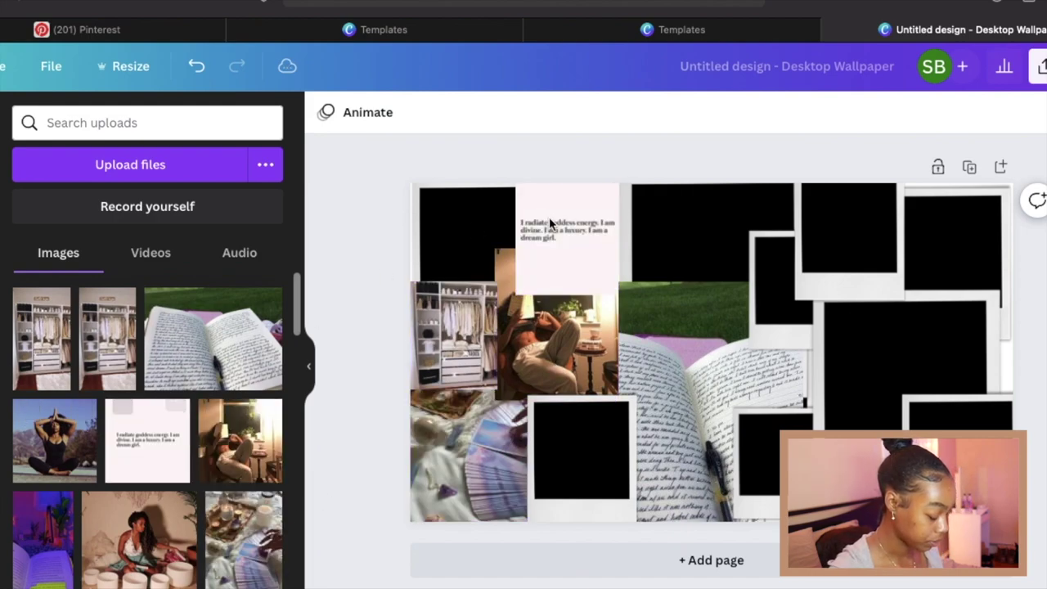
# Place the purple-lit book photo in the upper-left polaroid and adjust the card-spread photo within its frame below.
pyautogui.scroll(-1, 172, 519)
pyautogui.moveTo(45, 482); pyautogui.dragTo(456, 173)
pyautogui.doubleClick(449, 234)
pyautogui.click(604, 177)
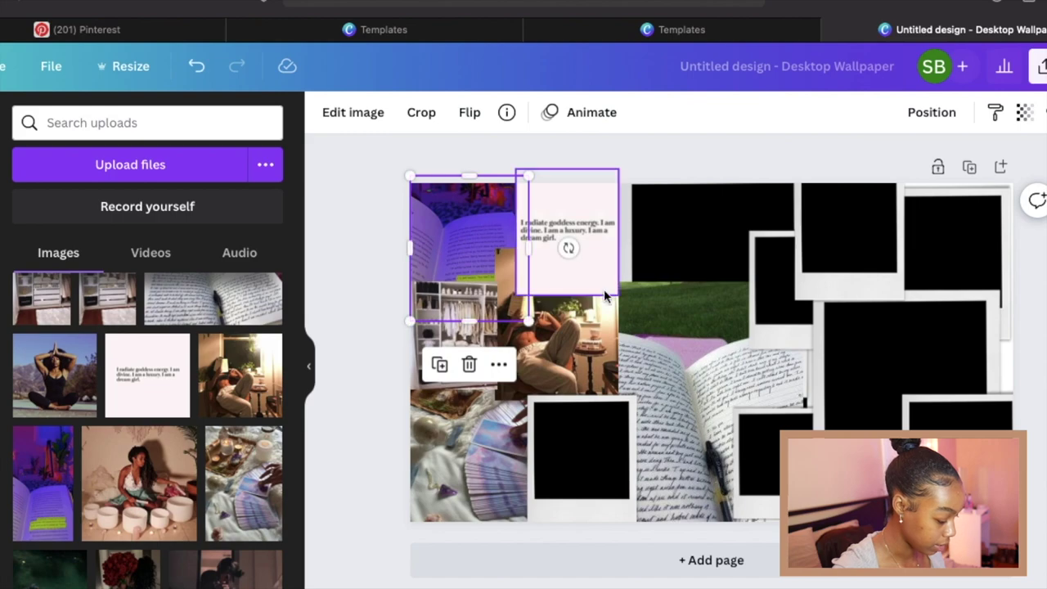
pyautogui.doubleClick(470, 431)
pyautogui.moveTo(470, 430); pyautogui.dragTo(383, 427)
pyautogui.click(384, 426)
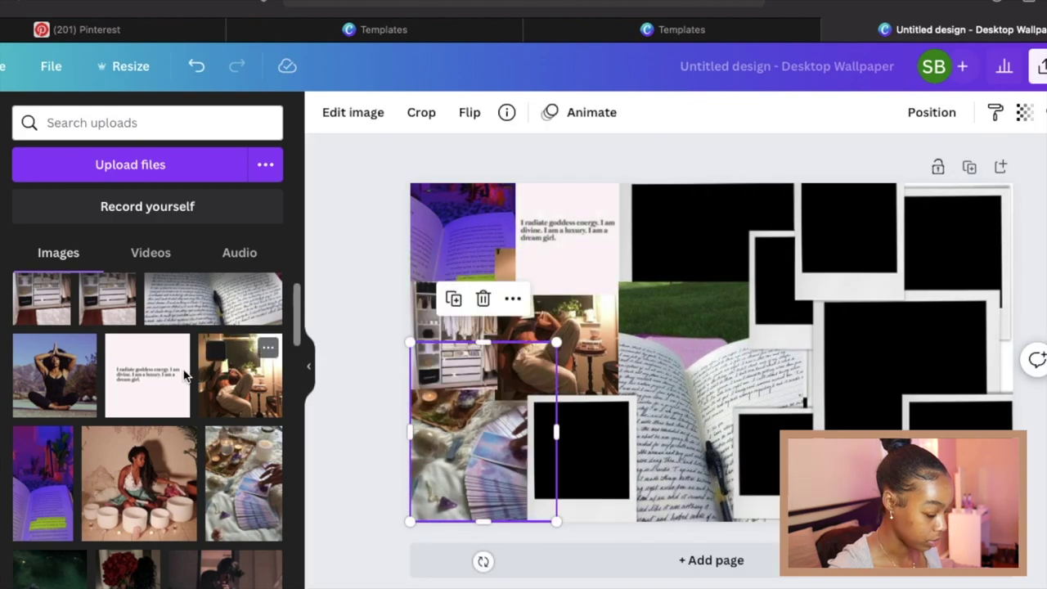
# Fill the large right-hand polaroid with the meditating woman and the small one below the centre with the rose-bouquet woman, adjusting the latter's crop.
pyautogui.scroll(1, 200, 370)
pyautogui.scroll(-3, 151, 371)
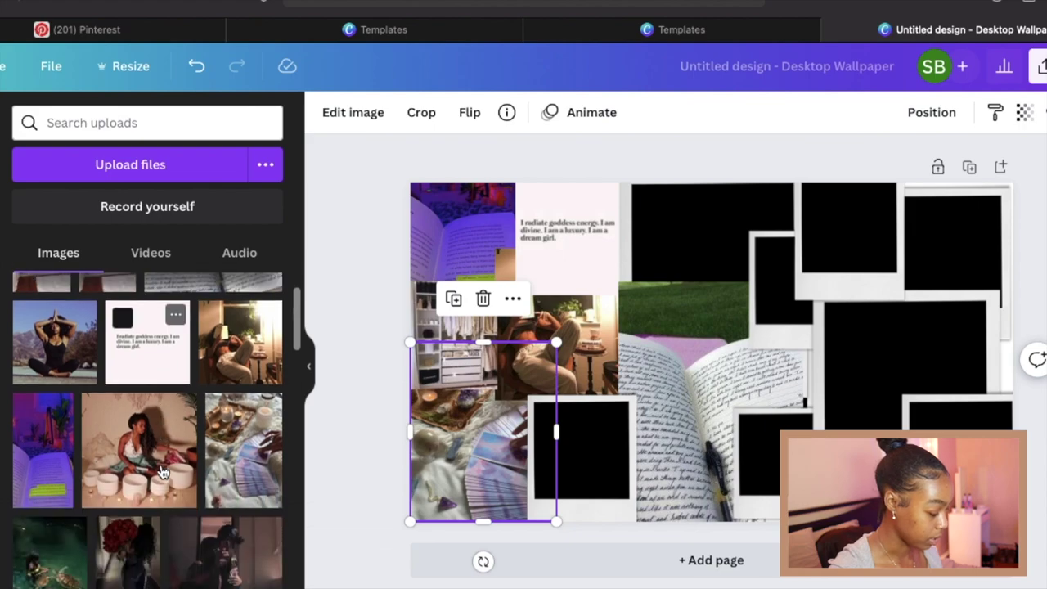
pyautogui.moveTo(61, 317); pyautogui.dragTo(895, 362)
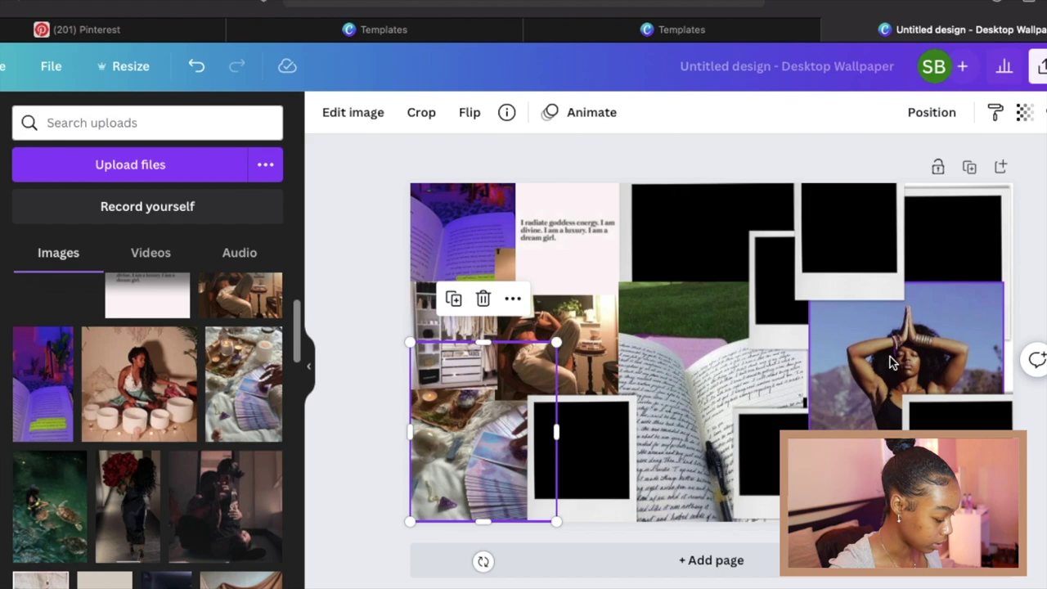
pyautogui.scroll(-1, 210, 475)
pyautogui.moveTo(144, 473); pyautogui.dragTo(769, 456)
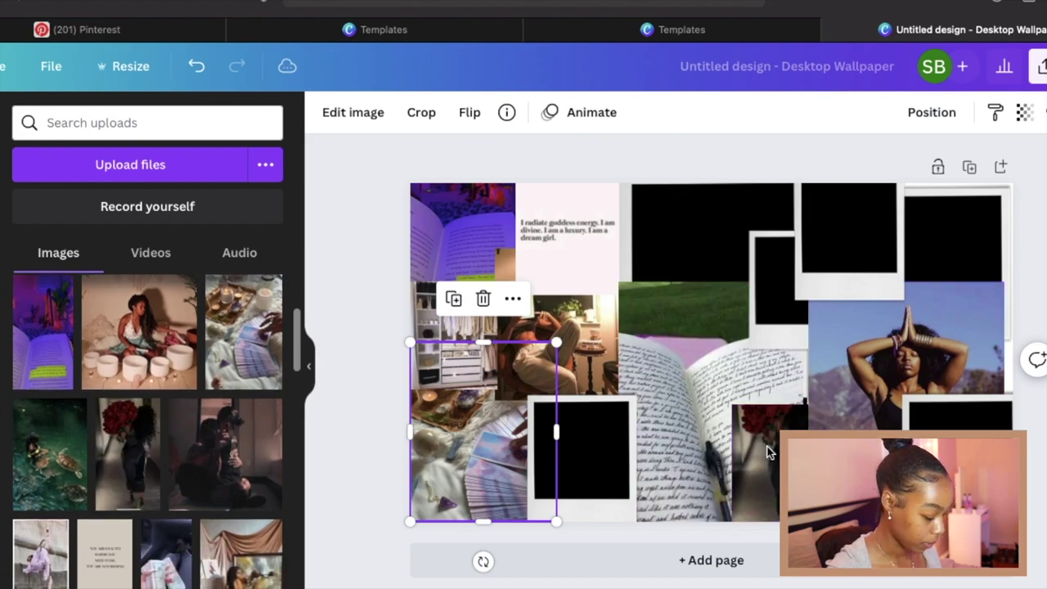
pyautogui.doubleClick(771, 462)
pyautogui.press('Escape')
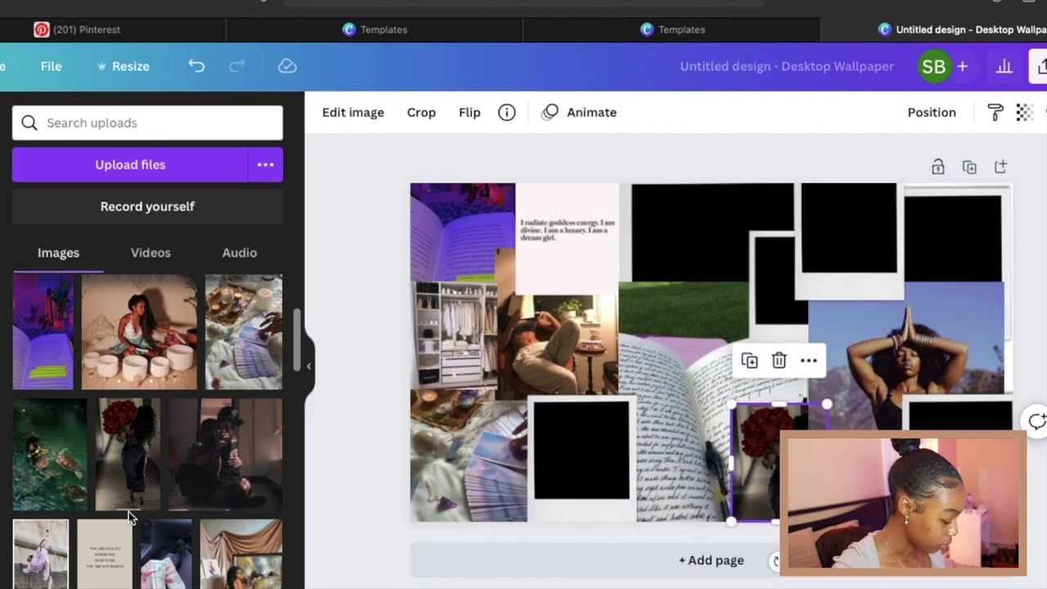
# Place the dark car-interior photo in the page's lower-right polaroid and check its crop.
pyautogui.scroll(-1, 128, 511)
pyautogui.moveTo(166, 522); pyautogui.dragTo(958, 407)
pyautogui.doubleClick(957, 406)
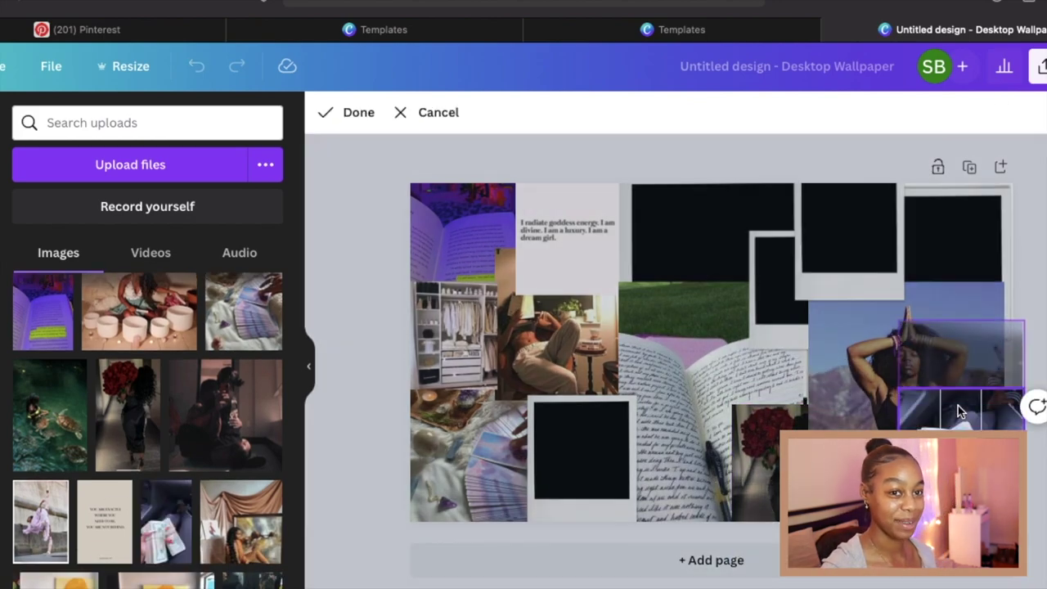
pyautogui.press('Escape')
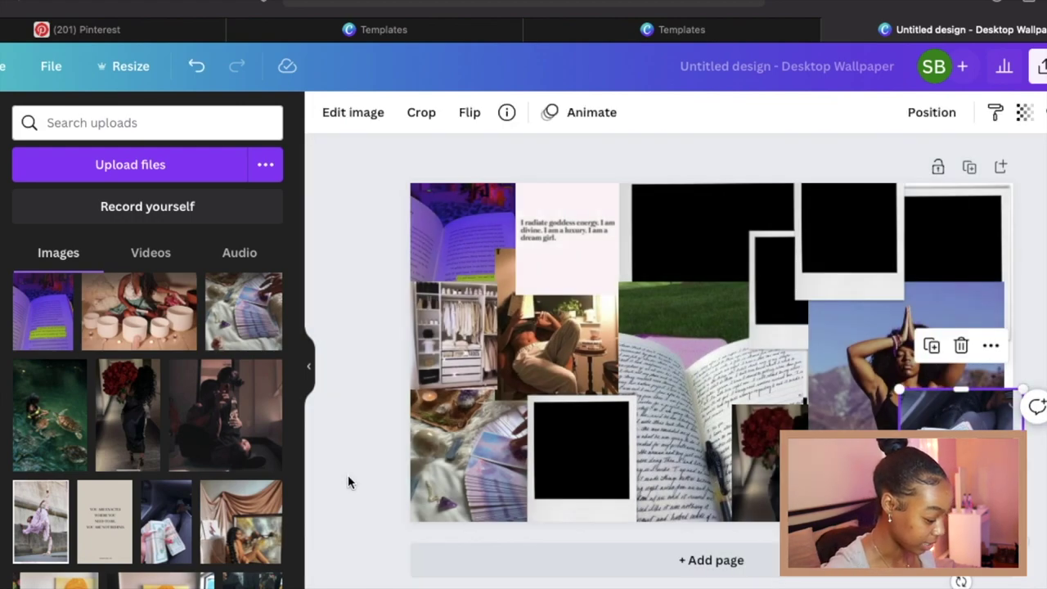
# Fill three polaroids with the draped-fabric woman, the woman painting, and the pink-gowned mother and child, shifting the last one left.
pyautogui.scroll(-3, 245, 426)
pyautogui.moveTo(266, 412); pyautogui.dragTo(838, 209)
pyautogui.moveTo(575, 411); pyautogui.dragTo(579, 425)
pyautogui.scroll(-1, 115, 423)
pyautogui.moveTo(115, 424); pyautogui.dragTo(768, 276)
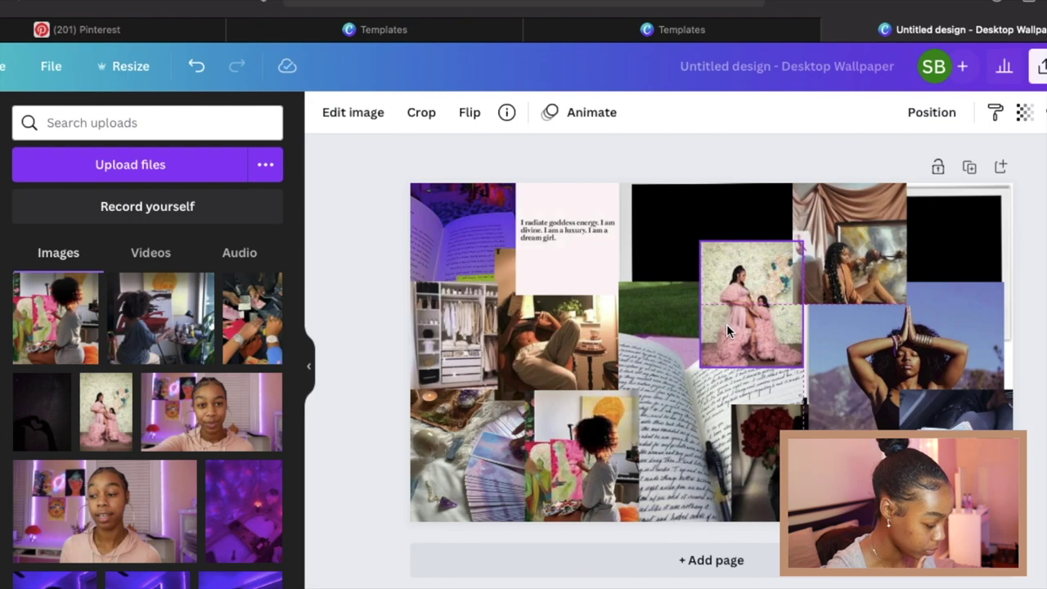
pyautogui.click(726, 324)
# Move the "I radiate goddess energy" quote polaroid right and enlarge it along the page's upper edge.
pyautogui.moveTo(557, 257); pyautogui.dragTo(584, 260)
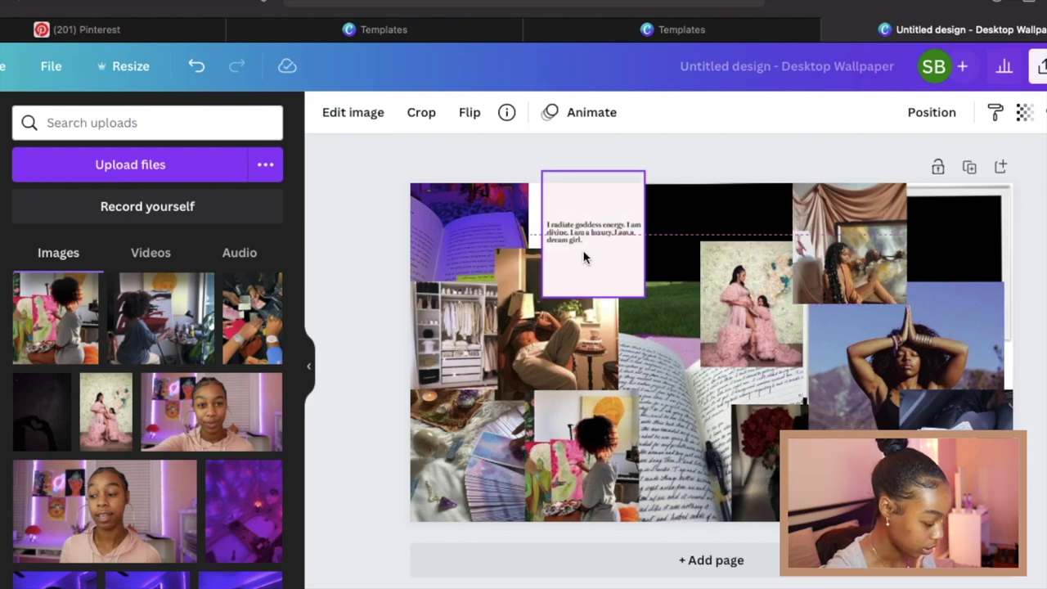
pyautogui.moveTo(645, 299); pyautogui.dragTo(666, 325)
pyautogui.moveTo(616, 263); pyautogui.dragTo(612, 250)
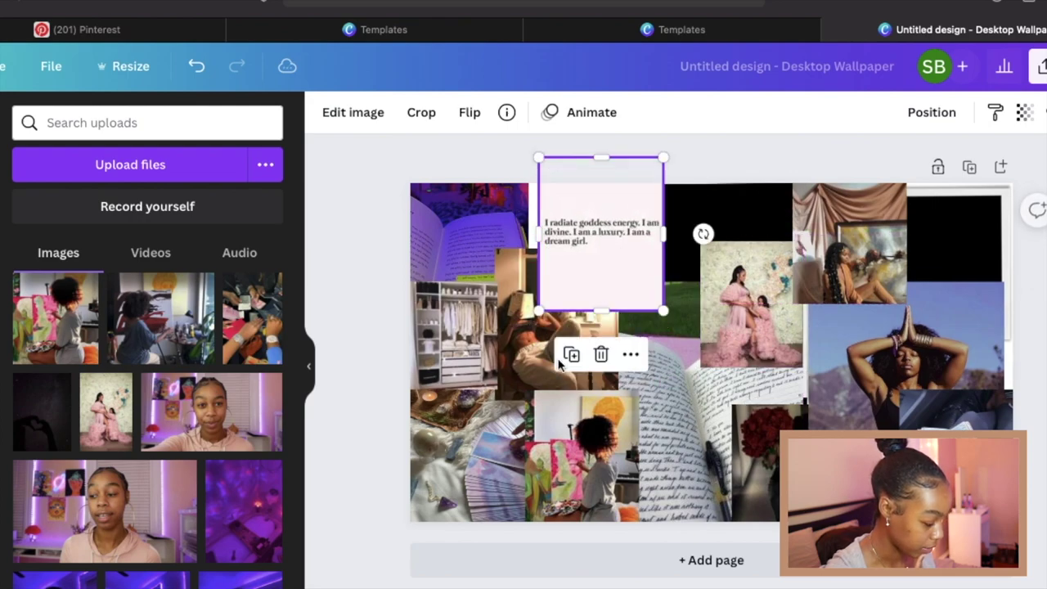
# Shift the lamp-lit woman's polaroid down and left, send the quote polaroid backward behind it, and nudge the quote left.
pyautogui.click(503, 377)
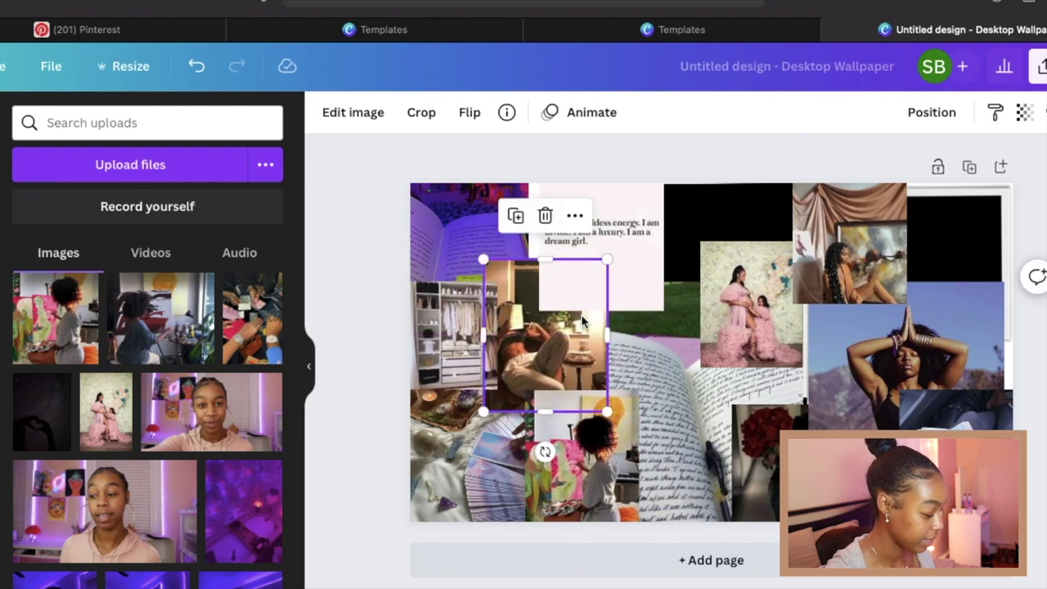
pyautogui.click(628, 163)
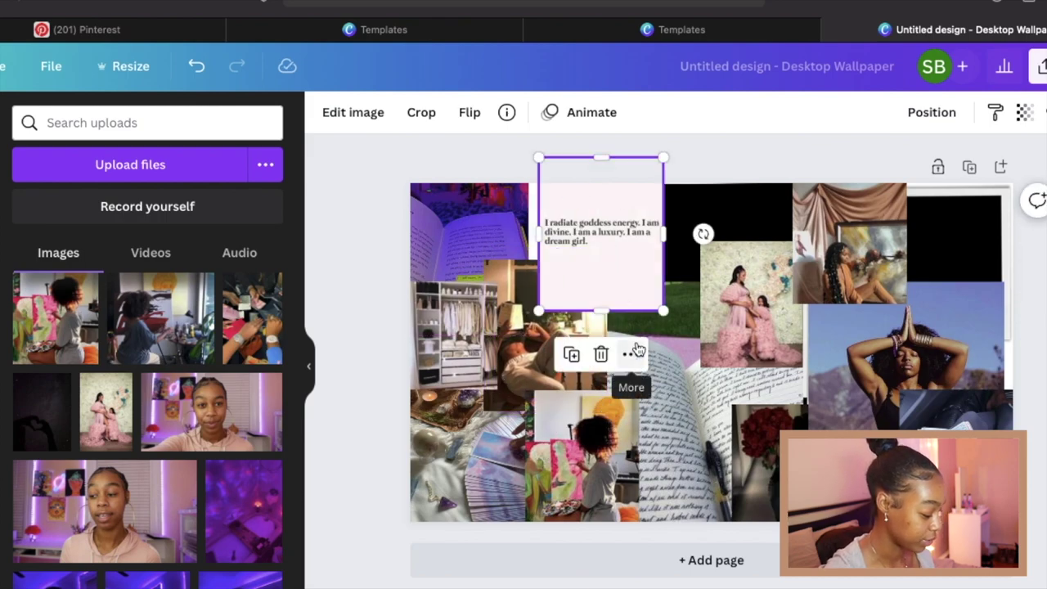
pyautogui.click(939, 121)
pyautogui.click(848, 164)
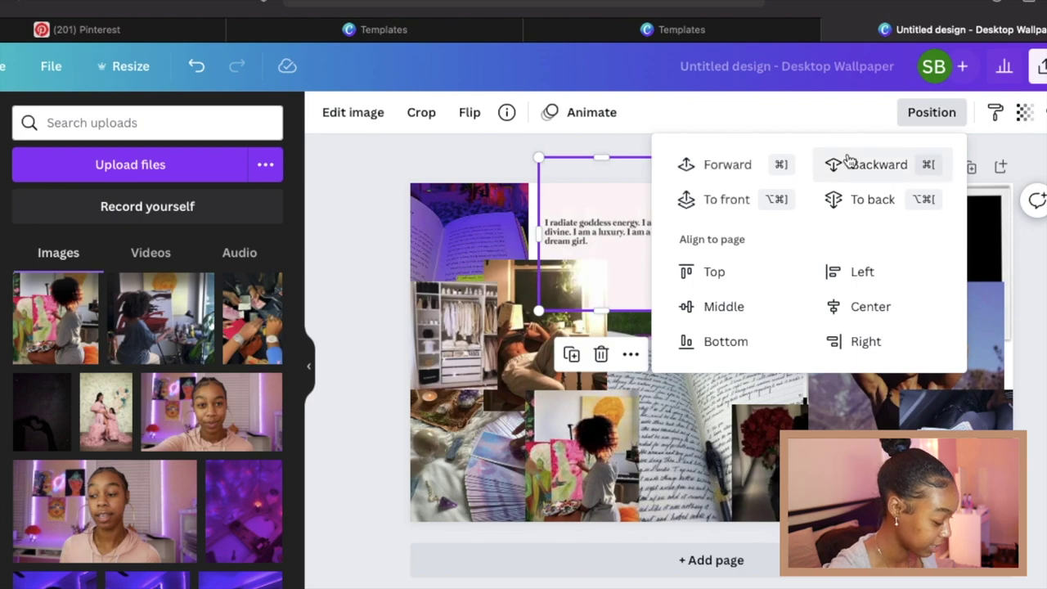
pyautogui.moveTo(619, 228); pyautogui.dragTo(608, 229)
pyautogui.press('Escape')
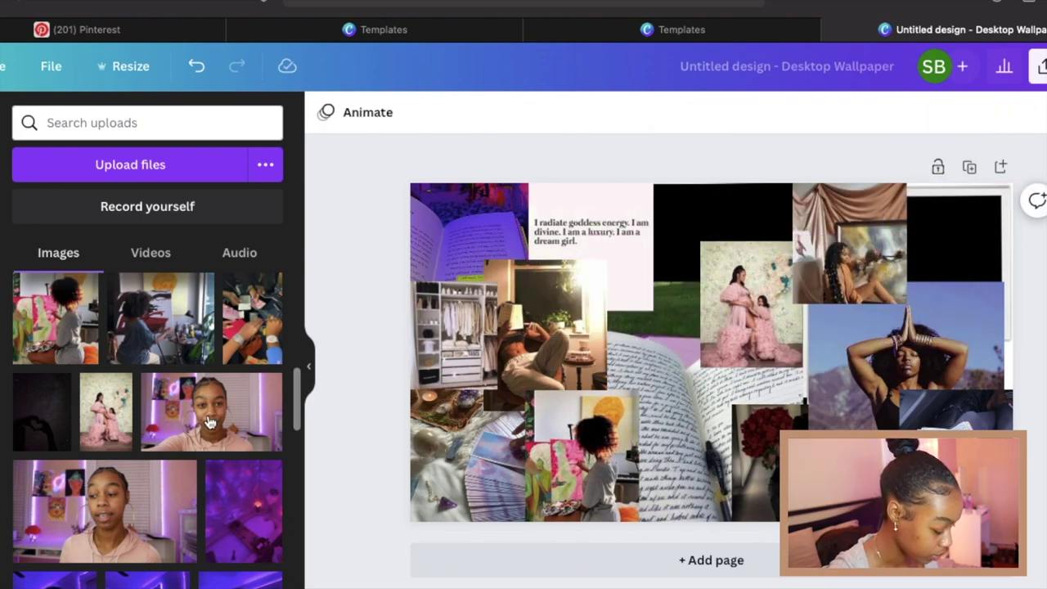
# Fill the page's upper-right polaroid with the hands-and-cash photo and the upper-centre one with the dark mirror-selfie photo.
pyautogui.scroll(2, 211, 422)
pyautogui.scroll(1, 210, 422)
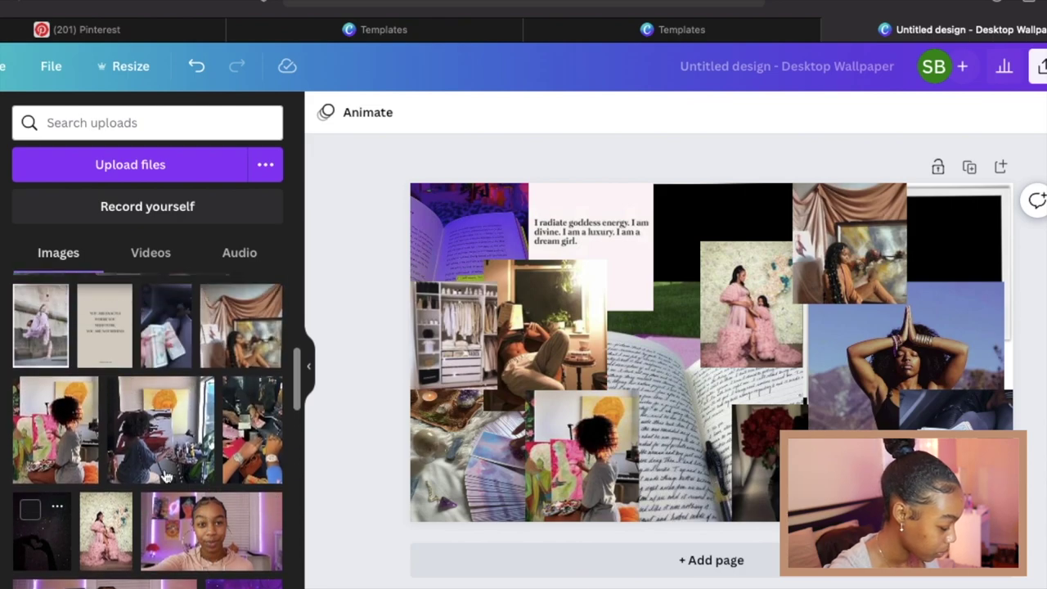
pyautogui.moveTo(258, 458); pyautogui.dragTo(942, 230)
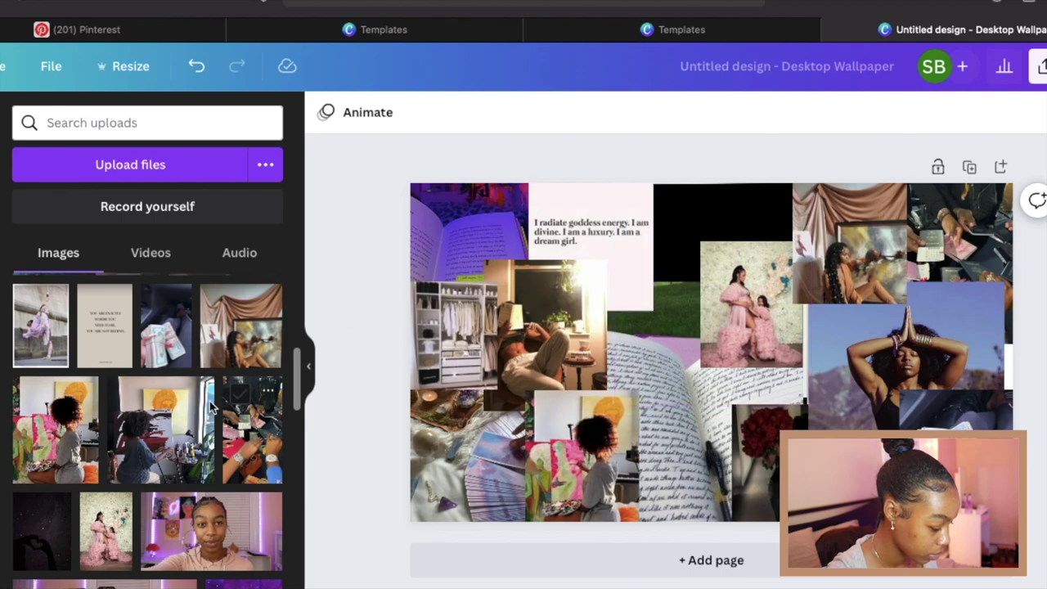
pyautogui.scroll(4, 134, 446)
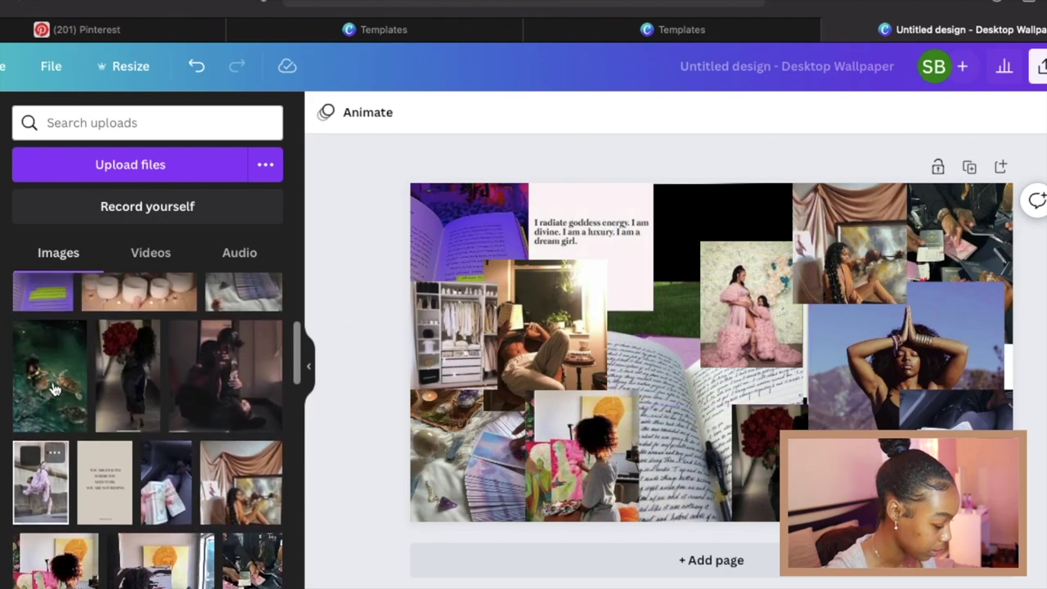
pyautogui.moveTo(190, 371); pyautogui.dragTo(684, 229)
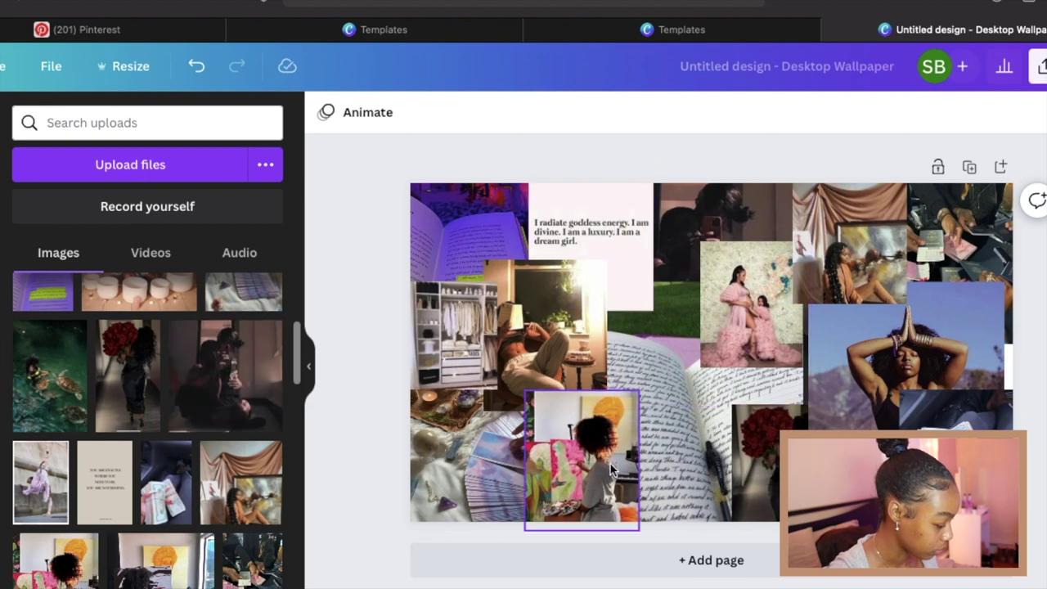
# Bring the mirror-selfie polaroid forward above the open-book photo.
pyautogui.click(690, 237)
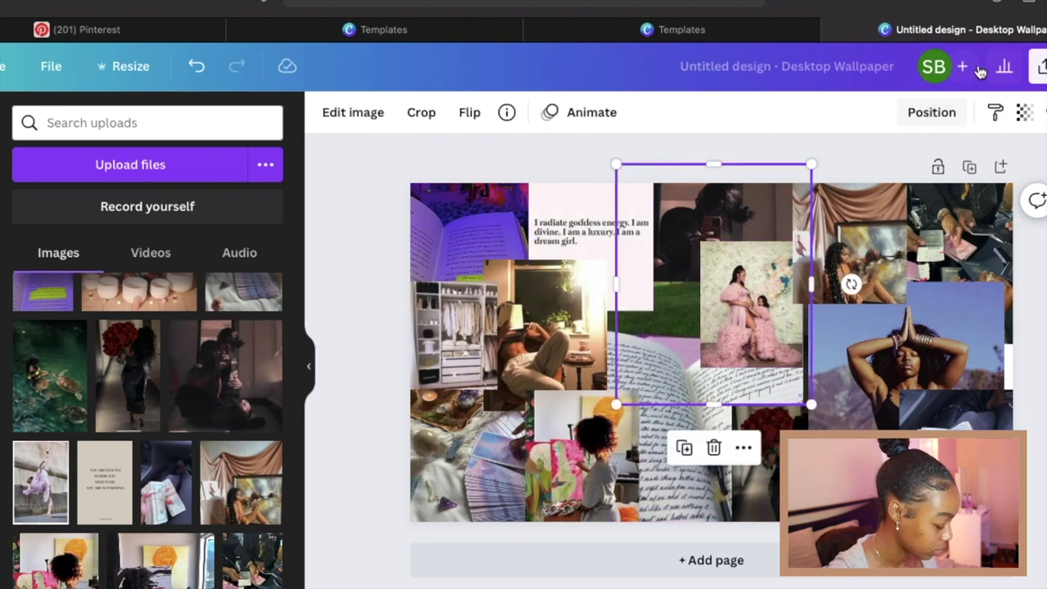
pyautogui.click(932, 112)
pyautogui.click(727, 171)
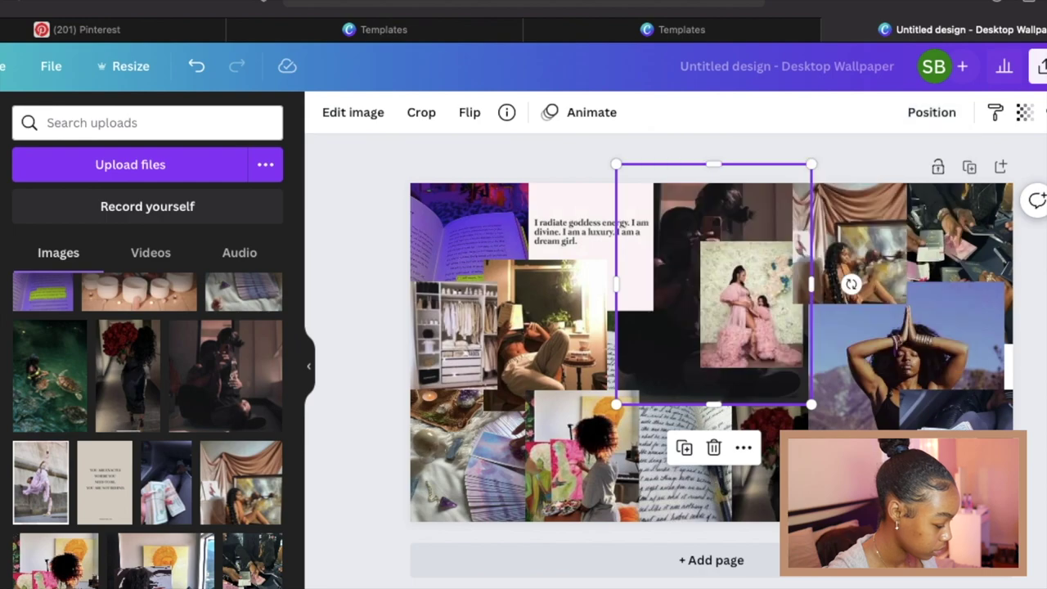
# Move the mother-and-child polaroid down and right, and shift the quote polaroid left to uncover the mirror selfie.
pyautogui.moveTo(760, 328); pyautogui.dragTo(787, 364)
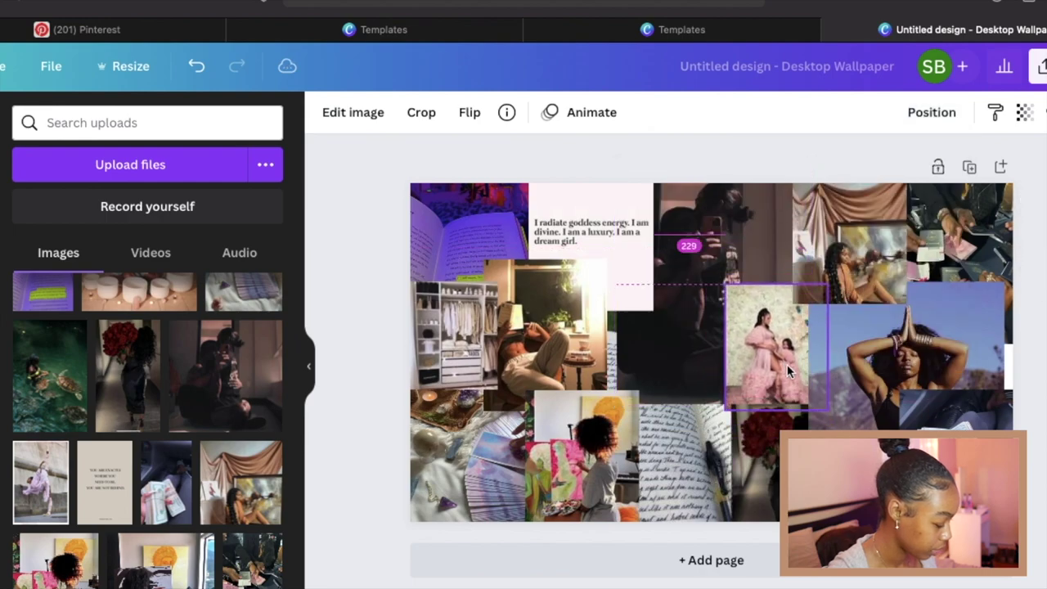
pyautogui.moveTo(618, 274); pyautogui.dragTo(583, 258)
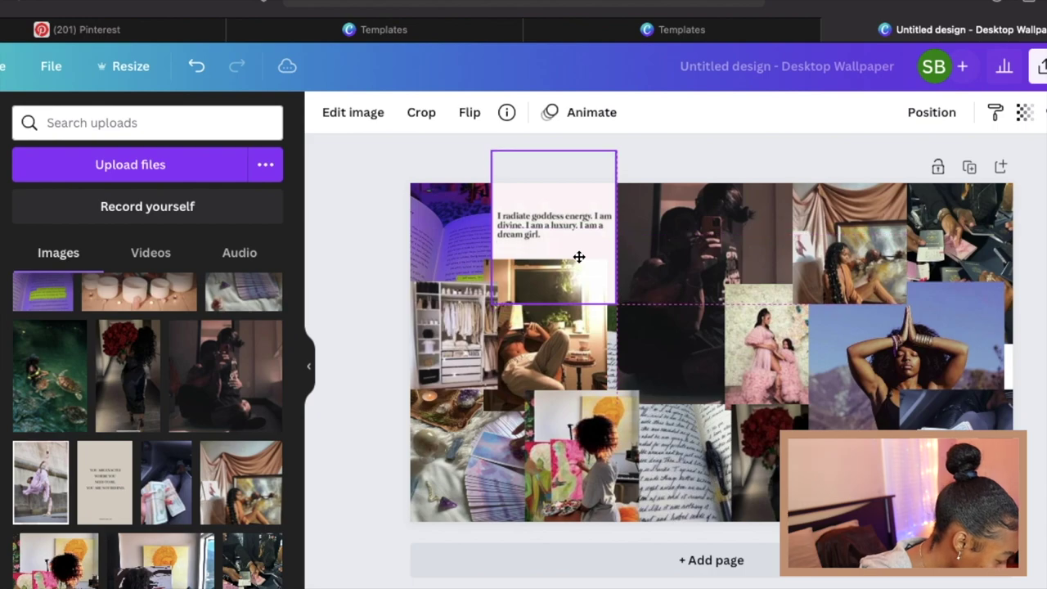
pyautogui.click(717, 245)
# Nudge the meditating woman's polaroid right to the page edge and move the car-interior polaroid down toward the corner.
pyautogui.moveTo(976, 340); pyautogui.dragTo(988, 347)
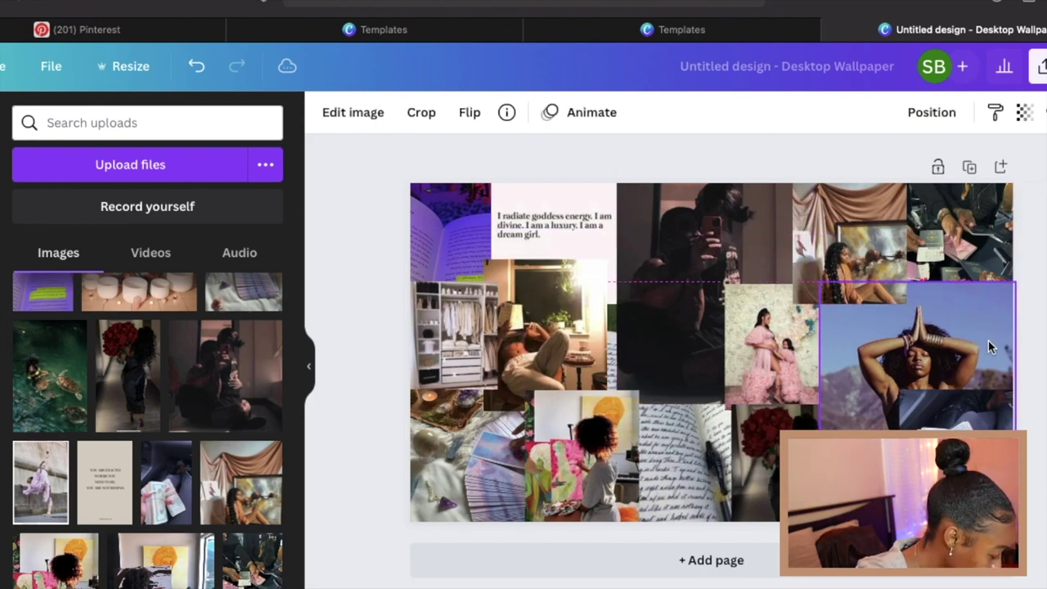
pyautogui.click(911, 402)
pyautogui.moveTo(906, 396); pyautogui.dragTo(965, 416)
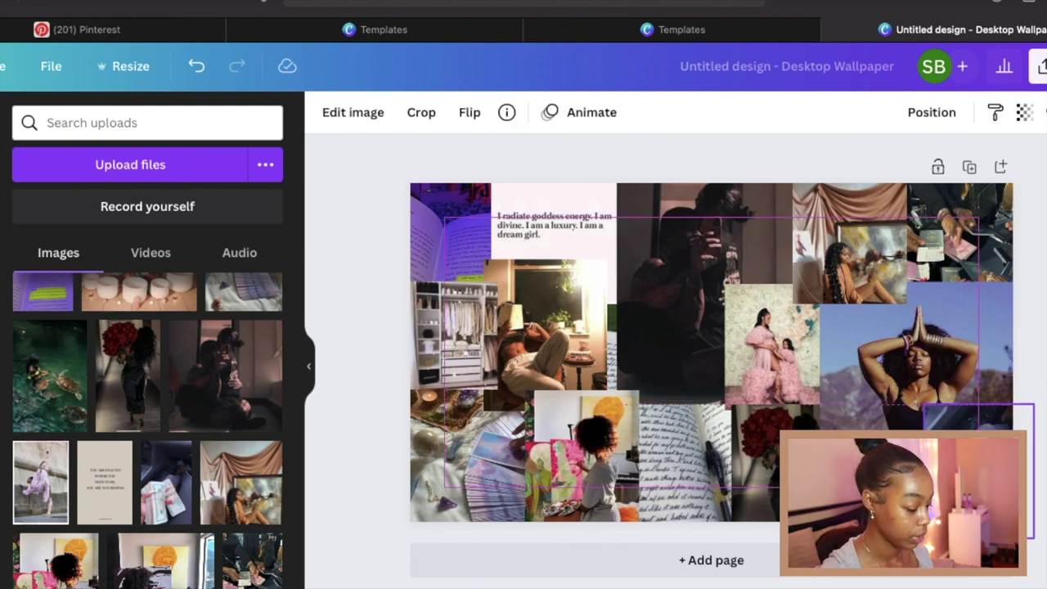
pyautogui.press('Escape')
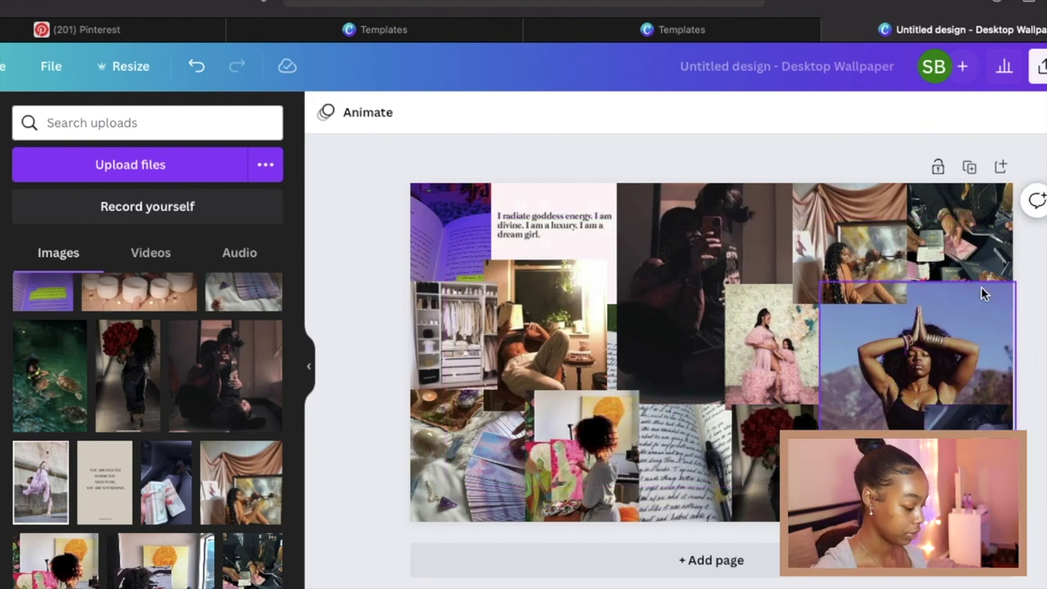
# Add an enlarged copy of the rose-bouquet woman photo at the page's centre and remove its background.
pyautogui.moveTo(131, 385); pyautogui.dragTo(661, 369)
pyautogui.moveTo(664, 320); pyautogui.dragTo(783, 231)
pyautogui.moveTo(667, 379); pyautogui.dragTo(664, 387)
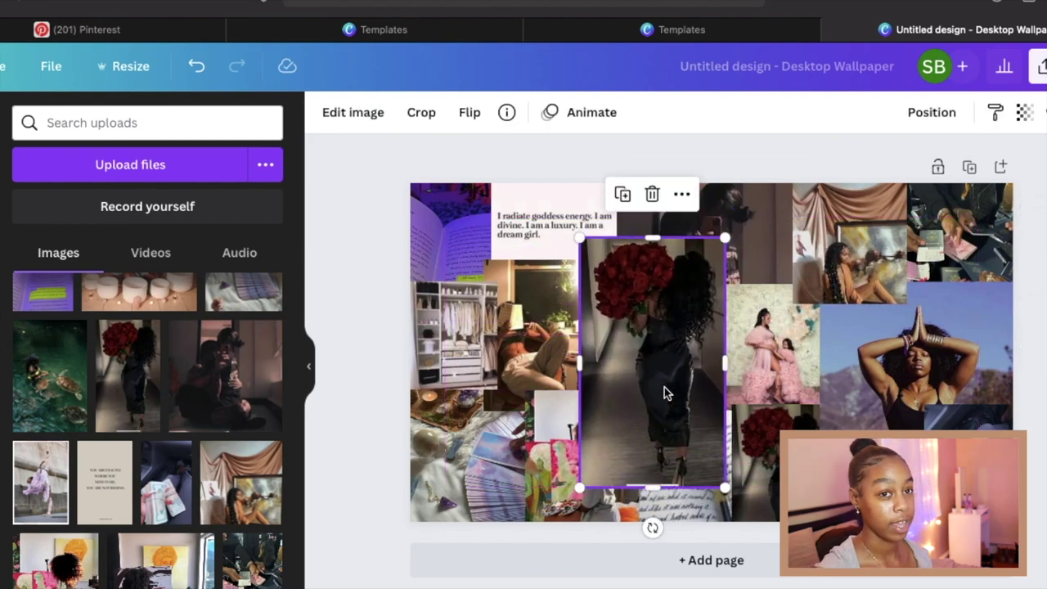
pyautogui.click(353, 114)
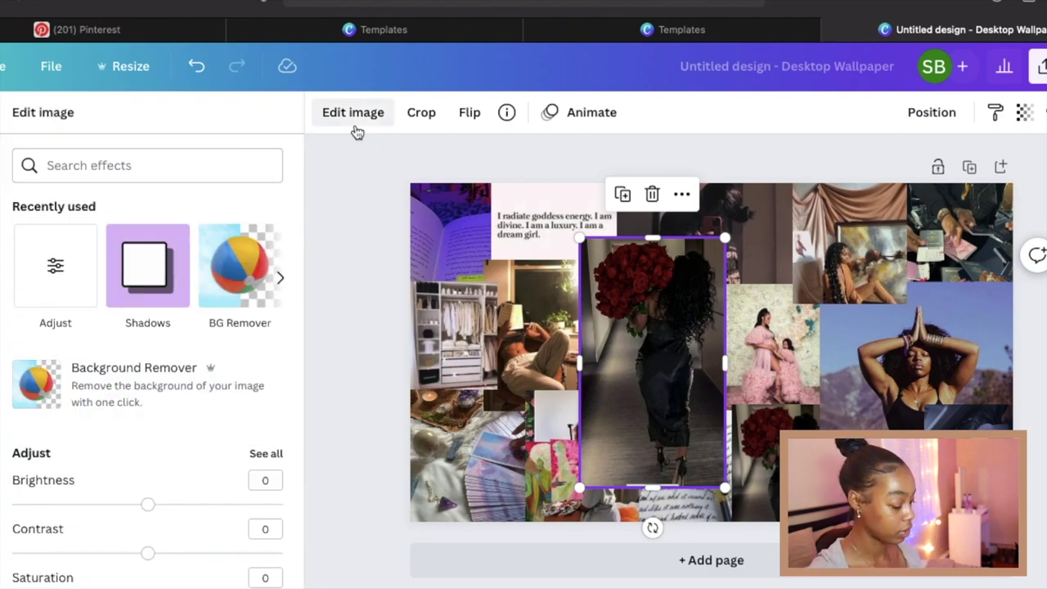
pyautogui.click(239, 266)
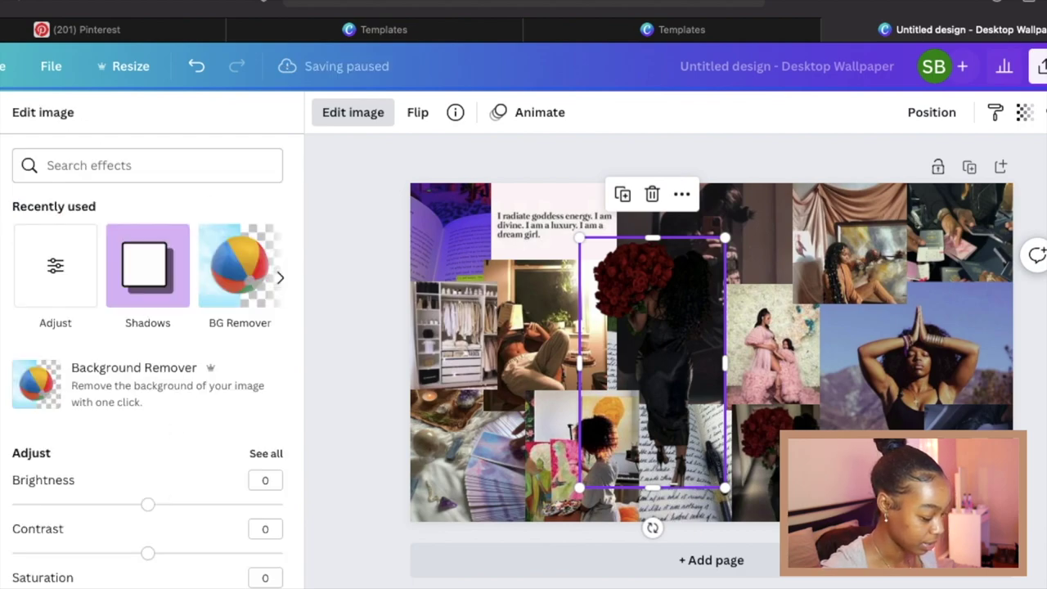
# Apply a Glow shadow to the rose-bouquet cutout in white with size 11.
pyautogui.scroll(-4, 124, 287)
pyautogui.scroll(4, 148, 292)
pyautogui.scroll(-3, 145, 292)
pyautogui.scroll(-4, 106, 532)
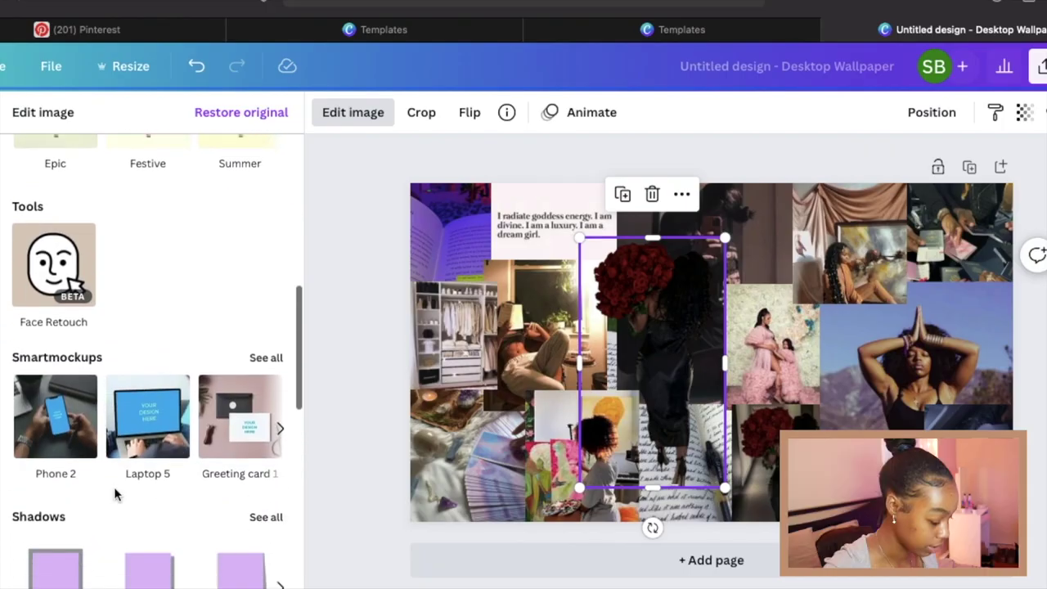
pyautogui.click(53, 575)
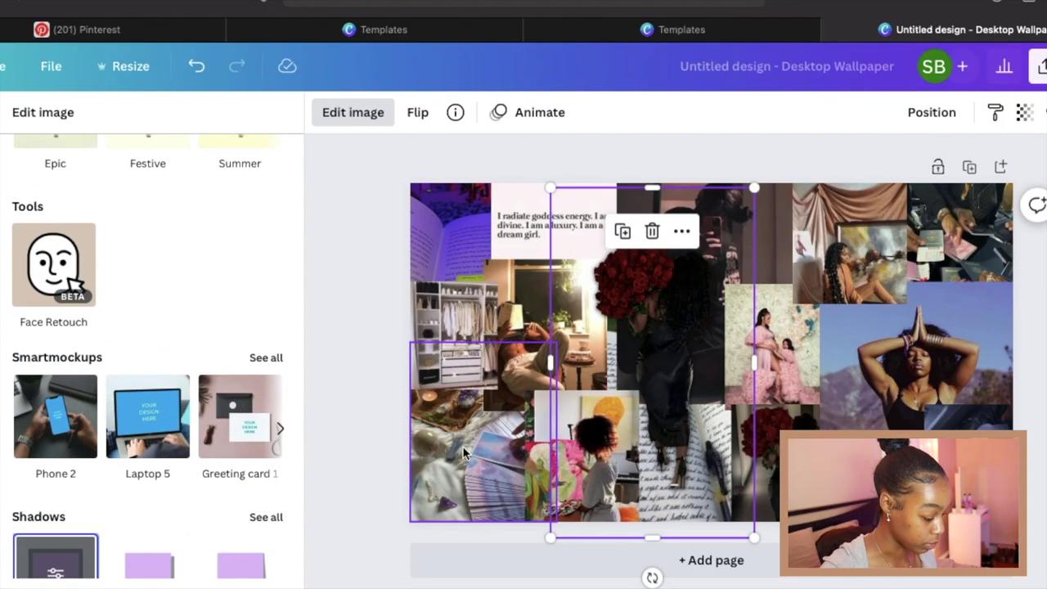
pyautogui.scroll(-3, 230, 556)
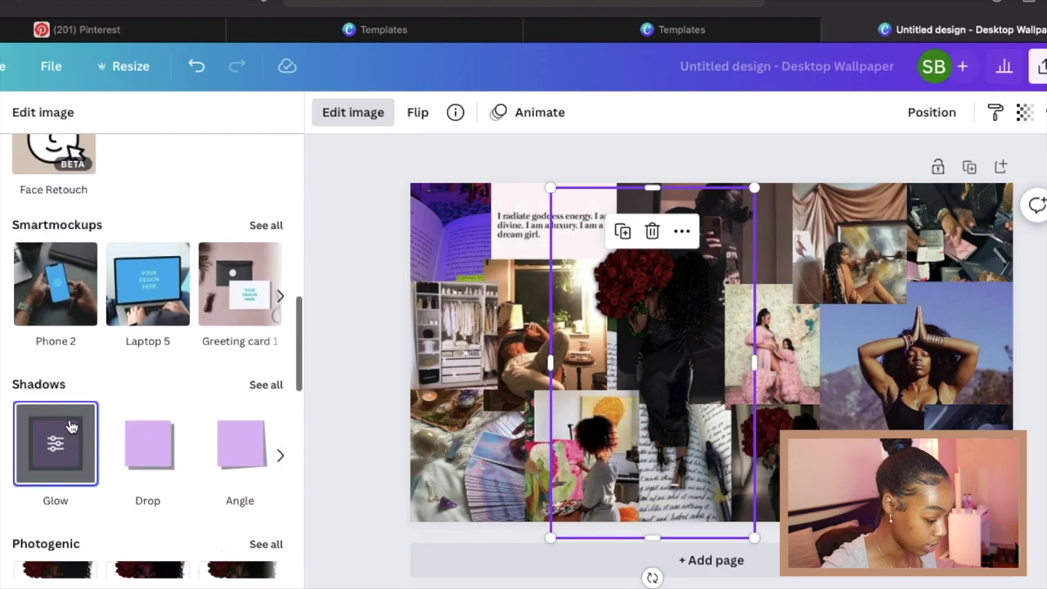
pyautogui.click(57, 440)
pyautogui.click(266, 339)
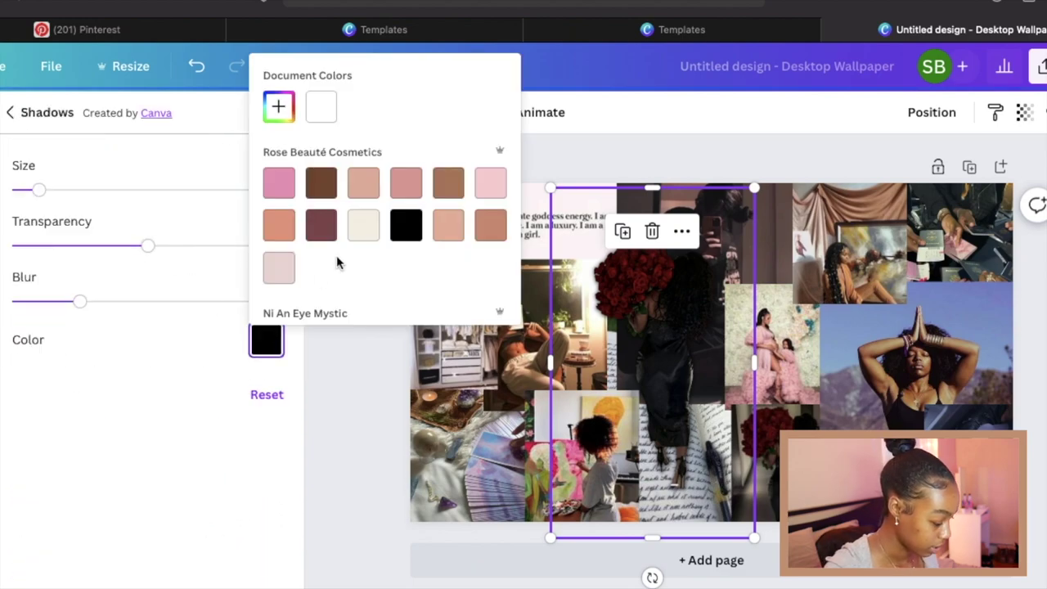
pyautogui.click(323, 111)
pyautogui.moveTo(45, 201); pyautogui.dragTo(86, 204)
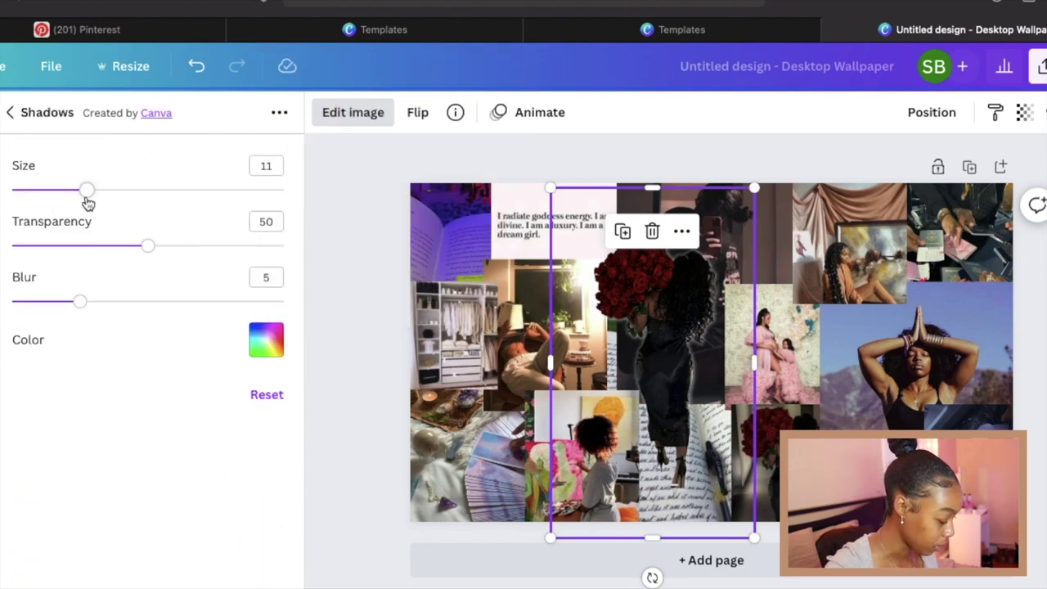
# Move the rose-bouquet cutout down and right over the small rose photo and make it smaller.
pyautogui.click(663, 399)
pyautogui.moveTo(663, 399); pyautogui.dragTo(815, 455)
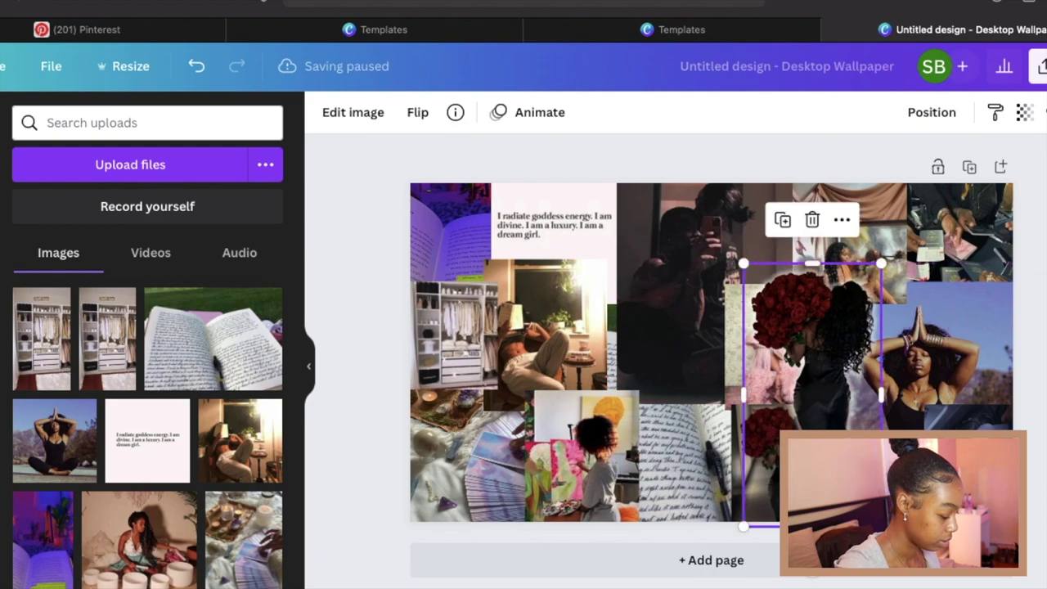
# Move the rose-bouquet cutout up out of the way and replace the small rose photo beneath it with the singing-bowls woman image.
pyautogui.press('Escape')
pyautogui.click(775, 472)
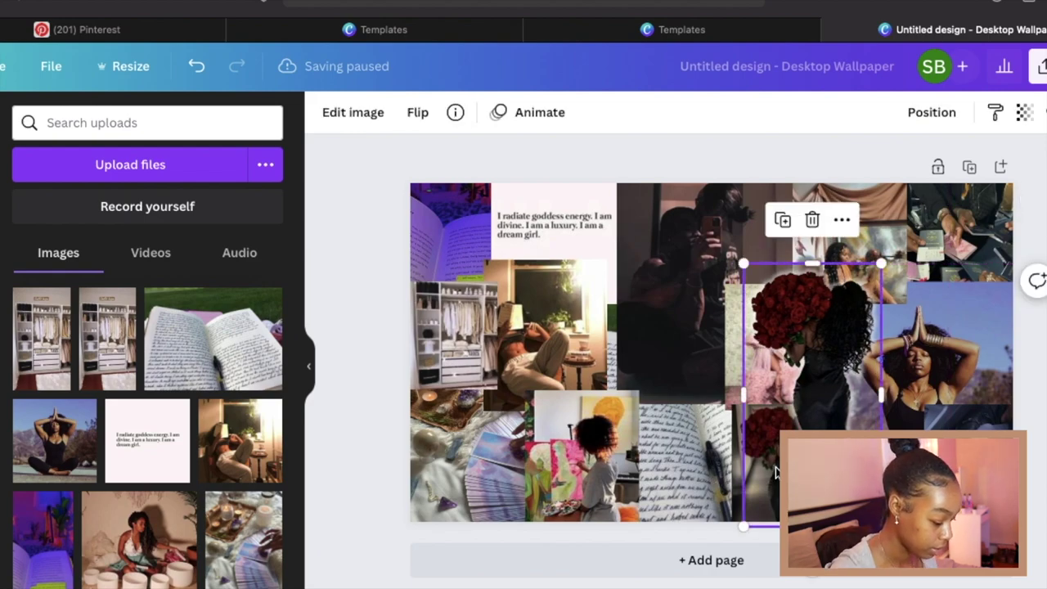
pyautogui.moveTo(867, 360); pyautogui.dragTo(916, 315)
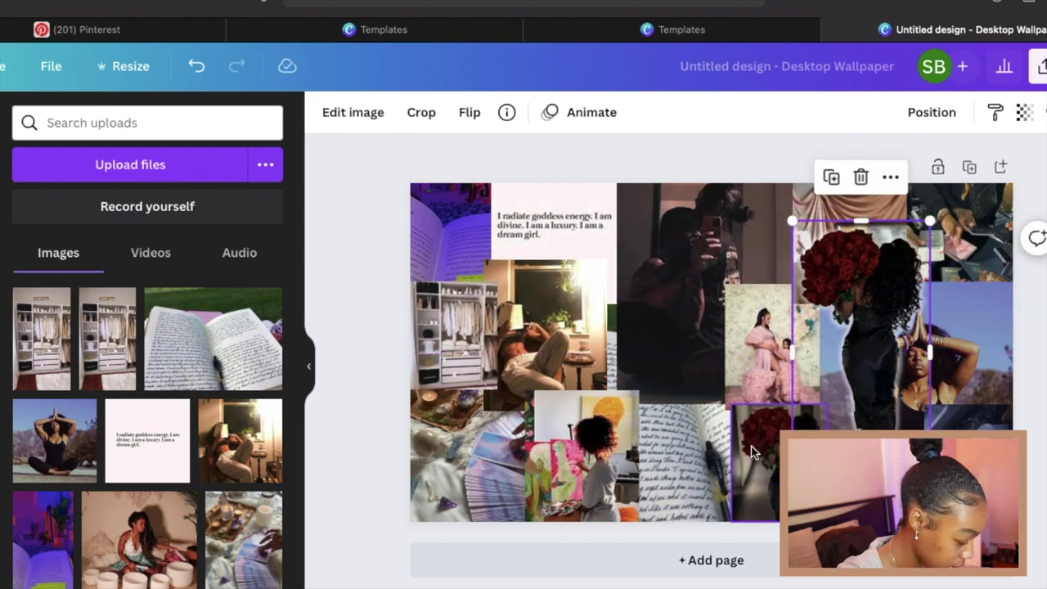
pyautogui.click(756, 466)
pyautogui.scroll(-2, 204, 371)
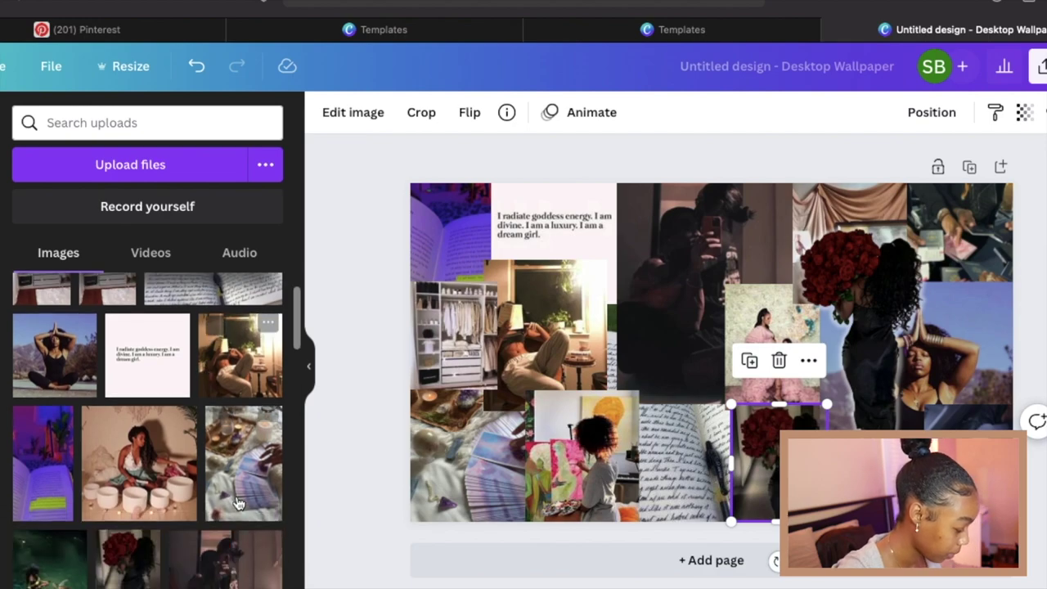
pyautogui.scroll(-1, 234, 490)
pyautogui.moveTo(155, 434); pyautogui.dragTo(773, 462)
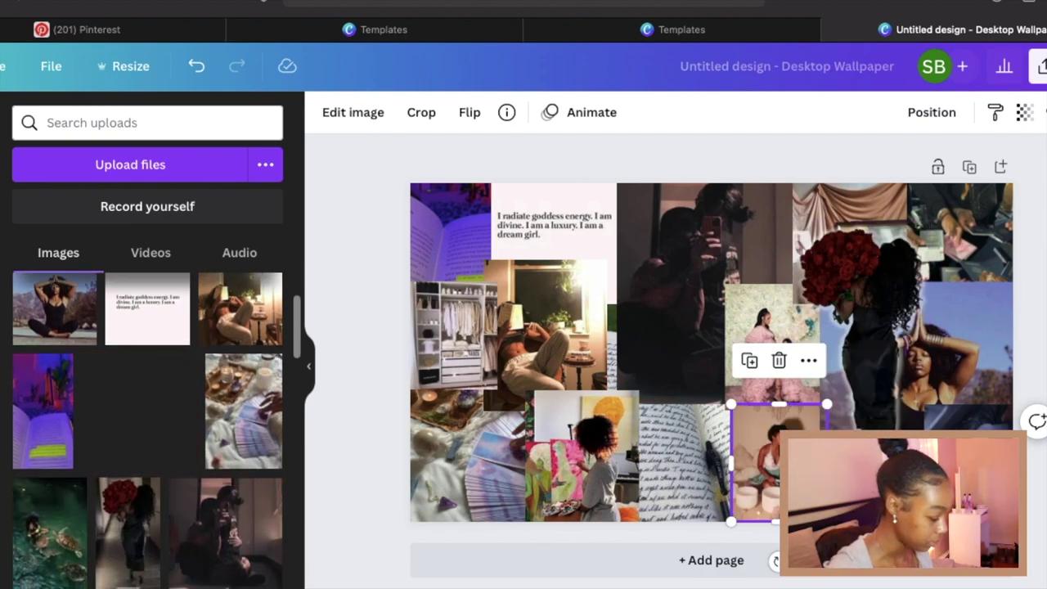
# Move the rose-bouquet cutout back down between the pink-dress and meditating-woman photos and make it smaller.
pyautogui.moveTo(876, 362); pyautogui.dragTo(848, 411)
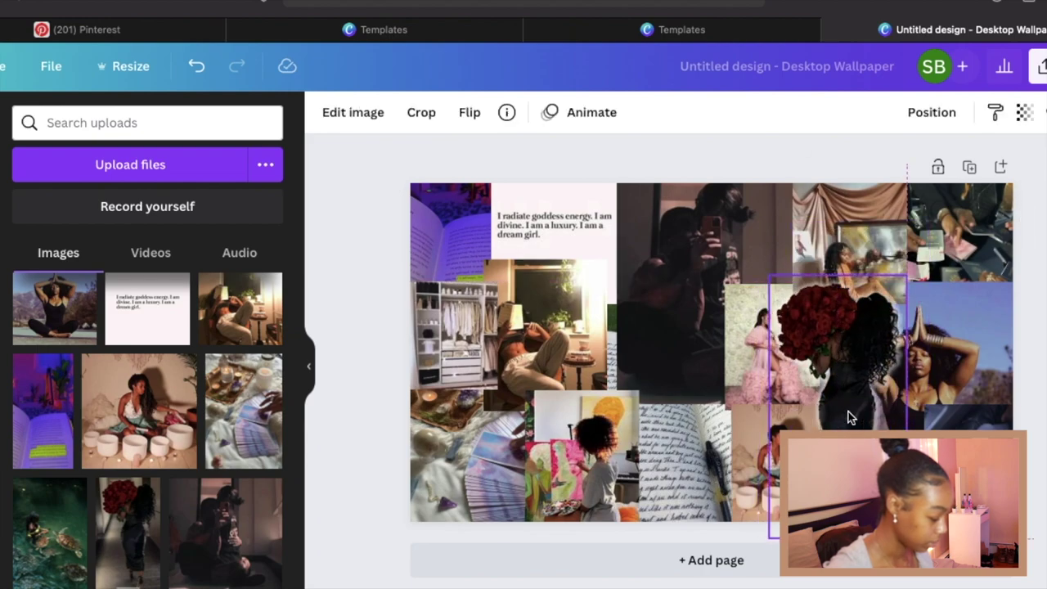
pyautogui.moveTo(713, 438); pyautogui.dragTo(843, 425)
pyautogui.moveTo(917, 286); pyautogui.dragTo(883, 325)
pyautogui.moveTo(842, 360); pyautogui.dragTo(835, 360)
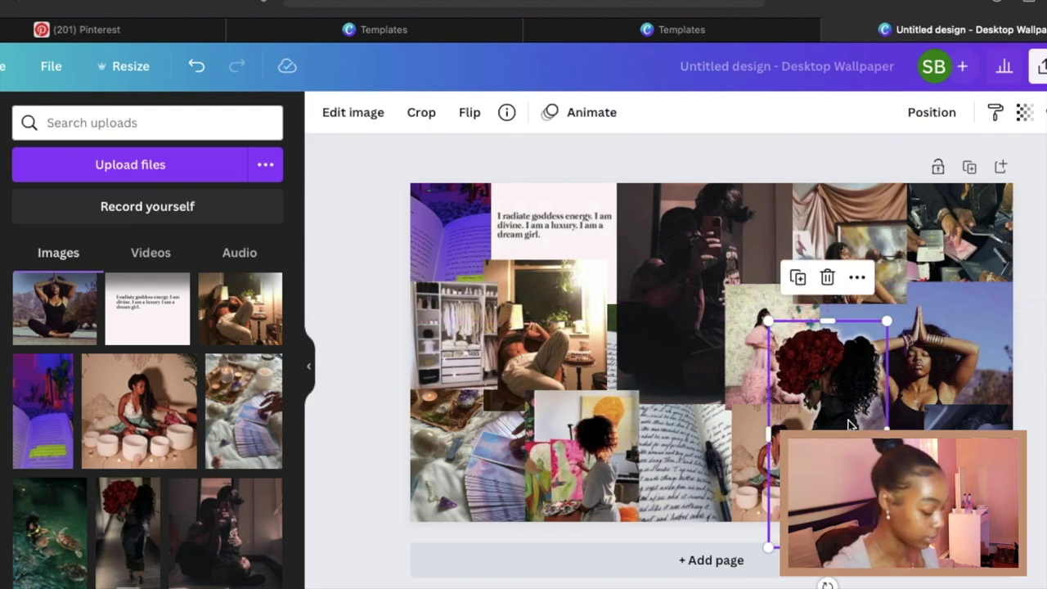
pyautogui.press('Escape')
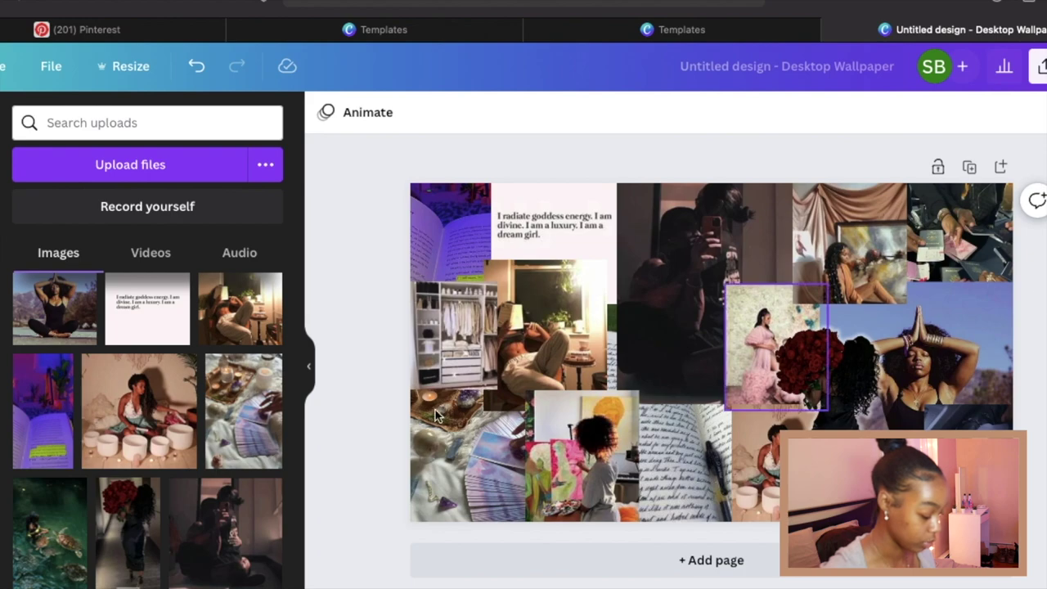
# Add a text box reading "2023" over the collage and enlarge it to font size 391.
pyautogui.scroll(-2, 186, 555)
pyautogui.scroll(-4, 186, 555)
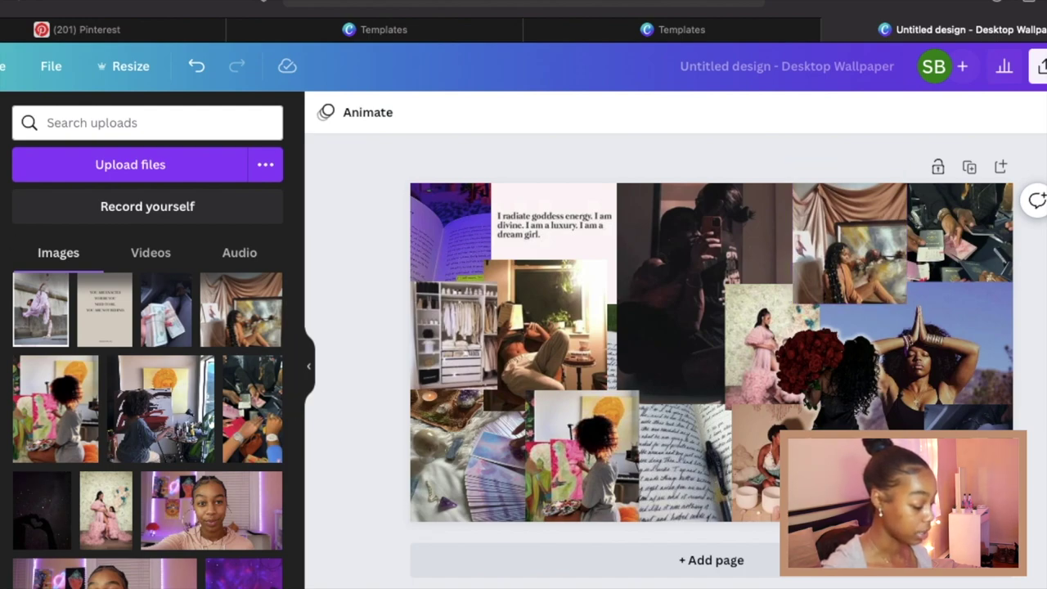
pyautogui.click(0, 246)
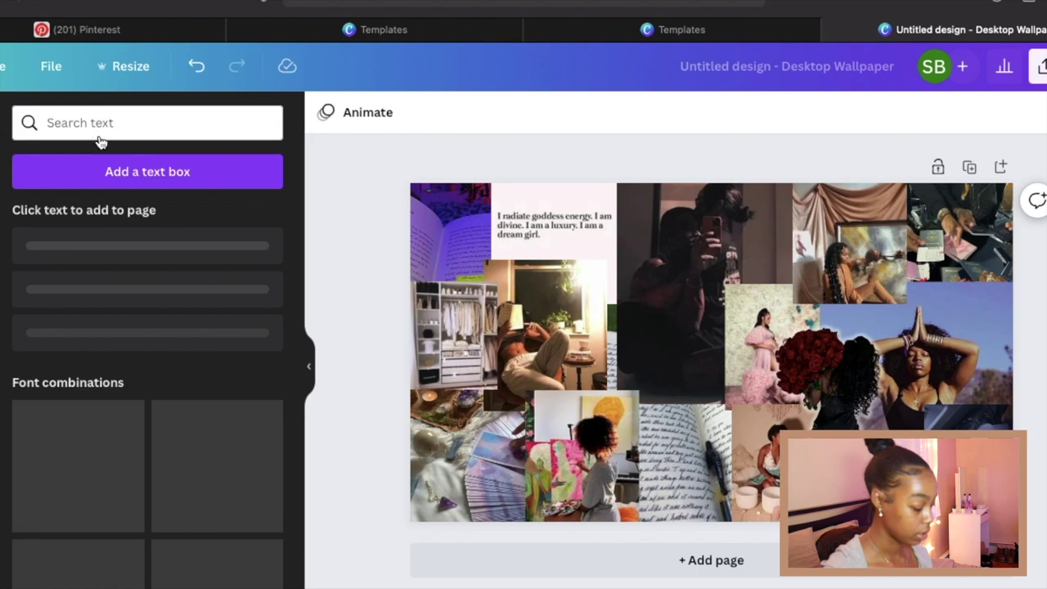
pyautogui.click(134, 178)
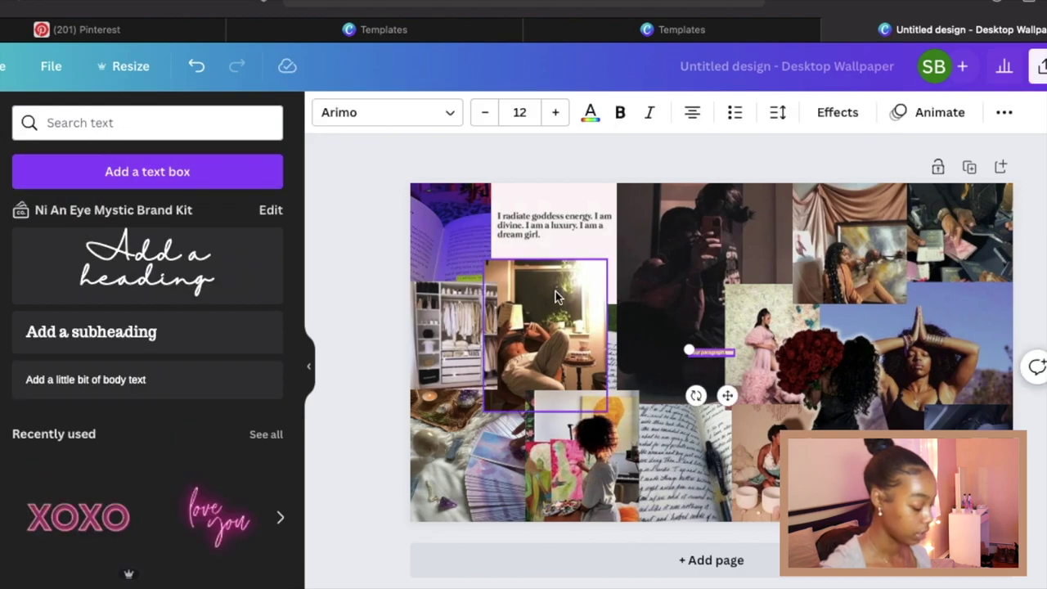
pyautogui.moveTo(688, 351); pyautogui.dragTo(433, 249)
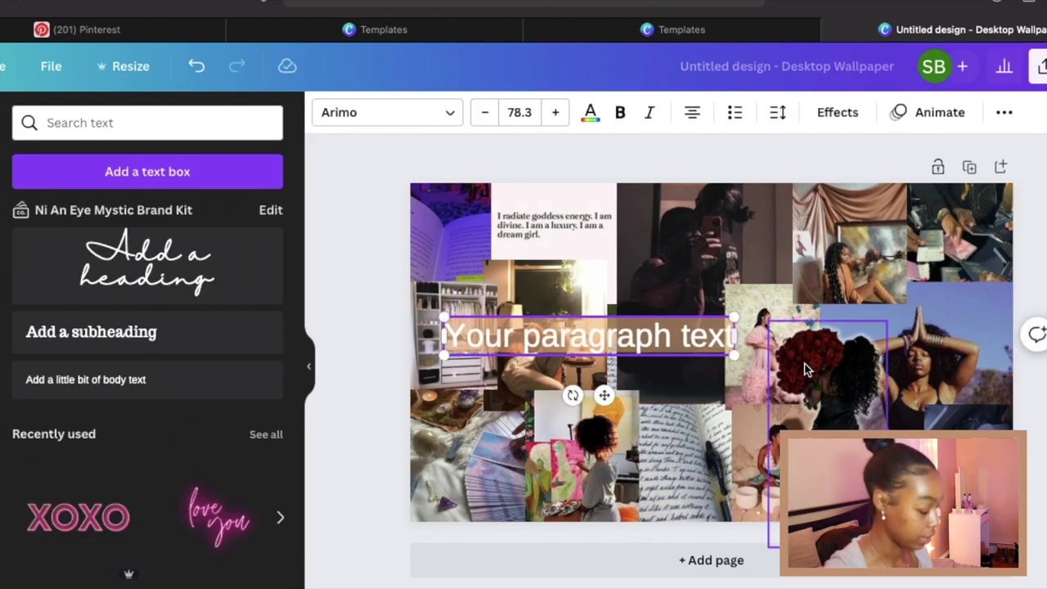
pyautogui.moveTo(735, 355); pyautogui.dragTo(850, 372)
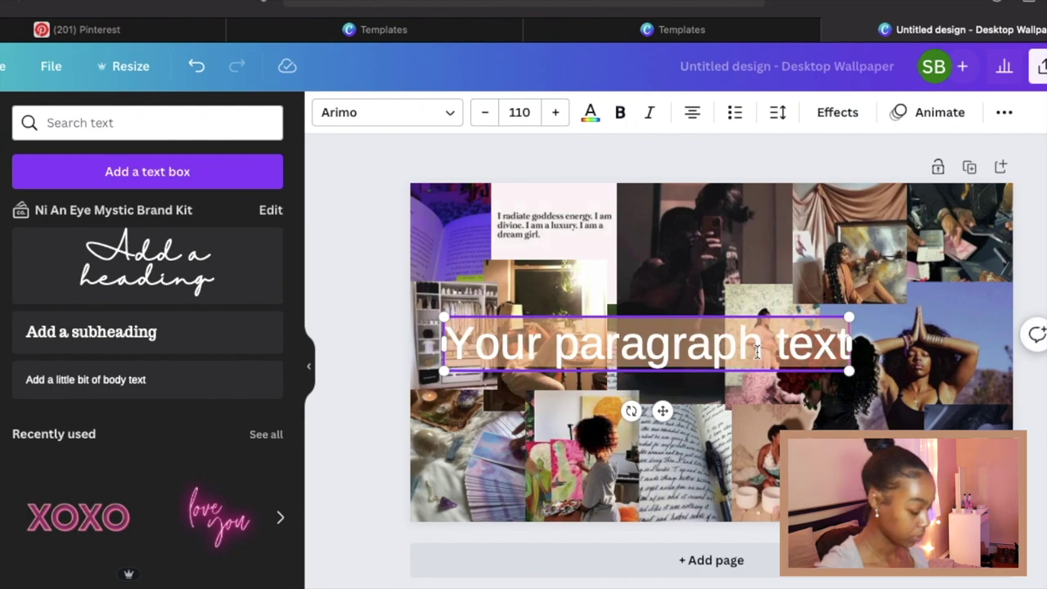
pyautogui.write('2023')
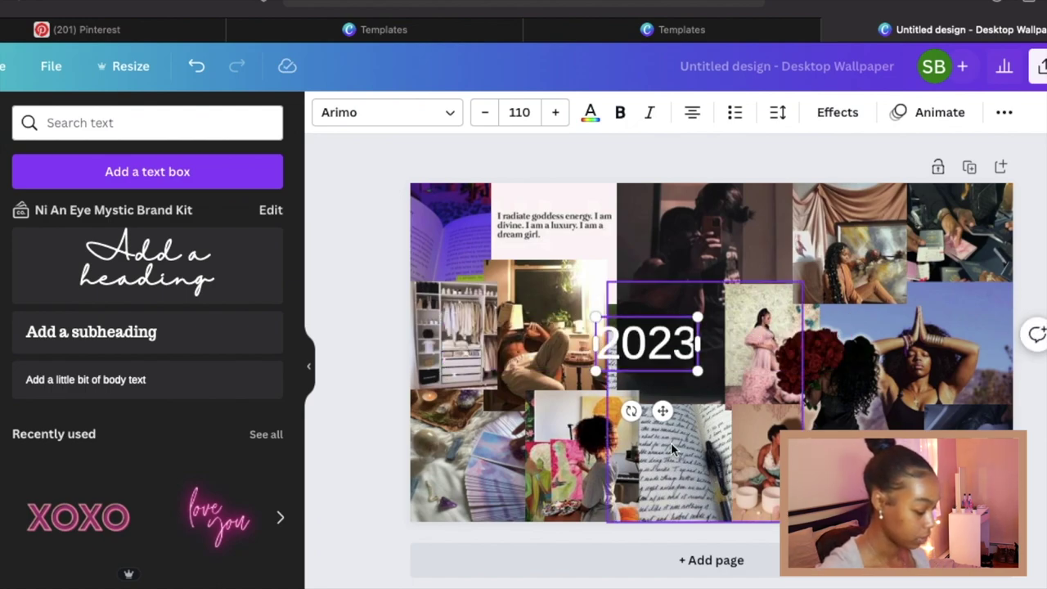
pyautogui.moveTo(697, 371); pyautogui.dragTo(958, 508)
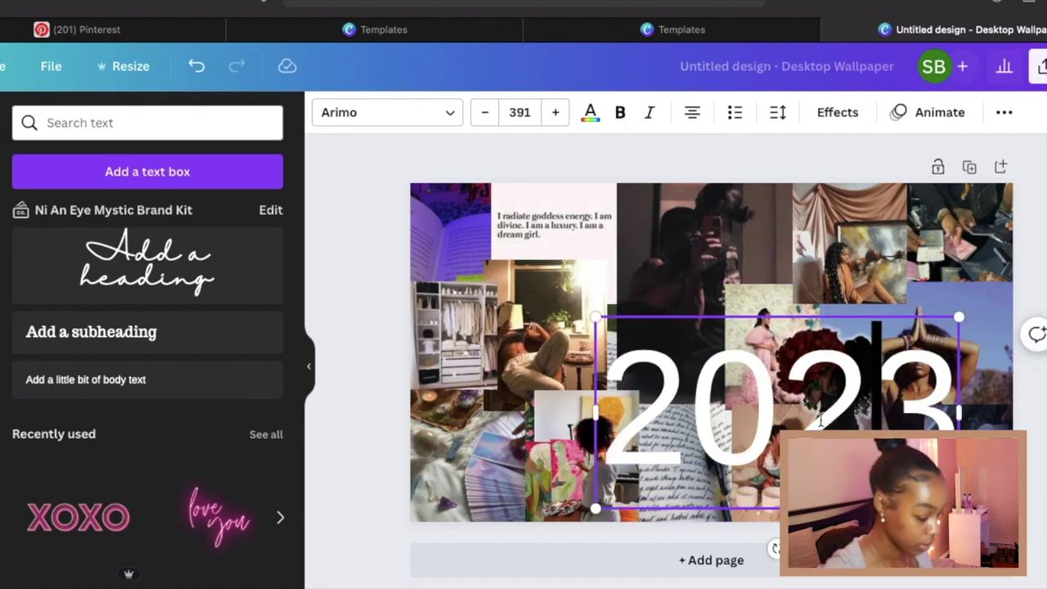
# Set the 2023 text's font to Cherolina from the uploaded fonts.
pyautogui.click(456, 112)
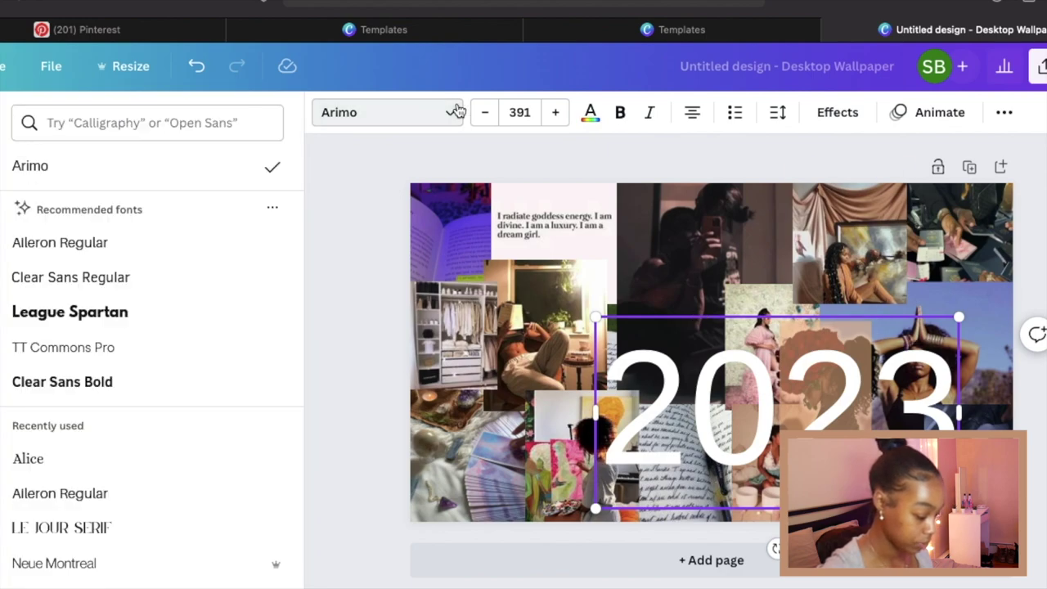
pyautogui.scroll(-4, 159, 322)
pyautogui.scroll(2, 166, 347)
pyautogui.scroll(3, 129, 304)
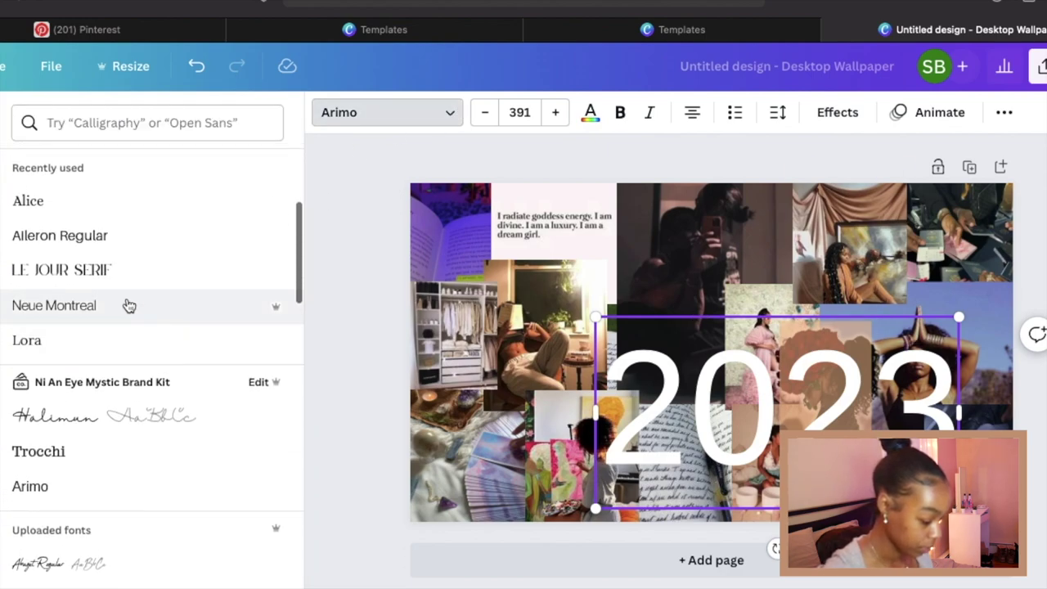
pyautogui.scroll(-3, 129, 288)
pyautogui.scroll(-3, 122, 288)
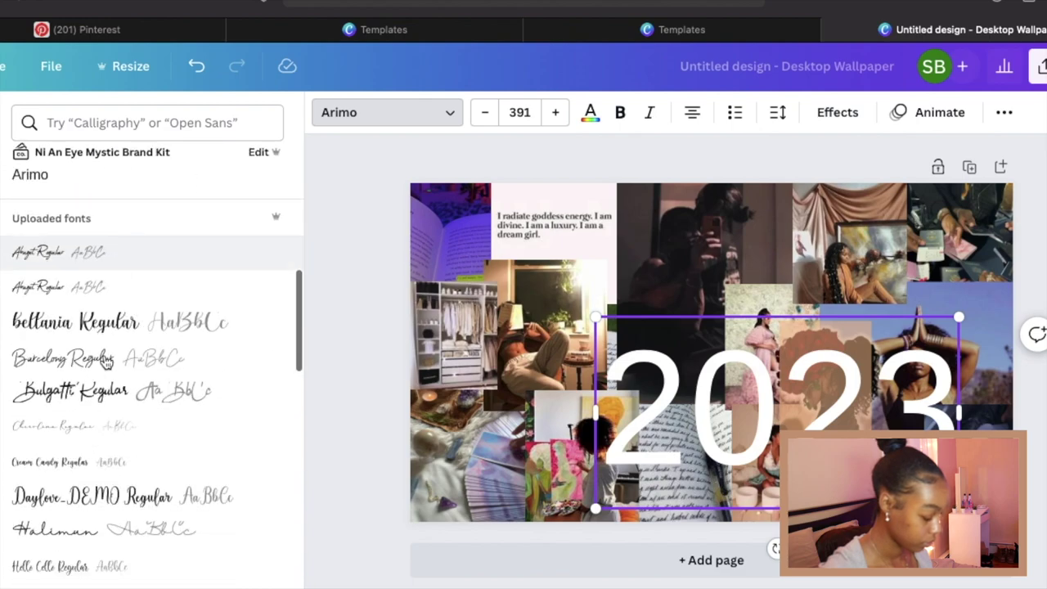
pyautogui.click(96, 268)
pyautogui.click(95, 291)
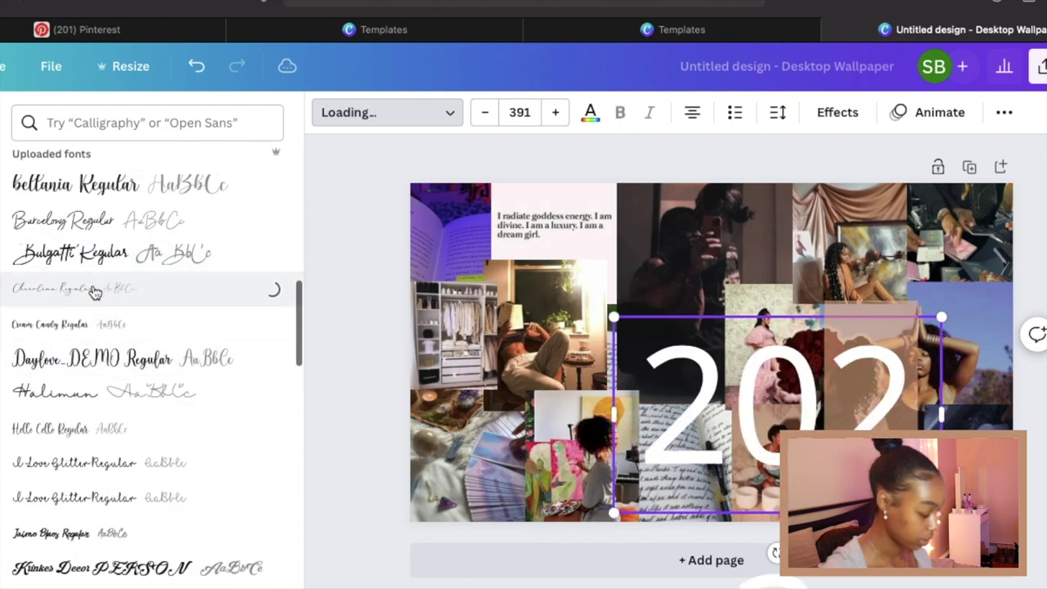
# Enlarge the 2023 text to size 416 and move it to the centre of the collage.
pyautogui.moveTo(689, 317); pyautogui.dragTo(652, 341)
pyautogui.click(858, 397)
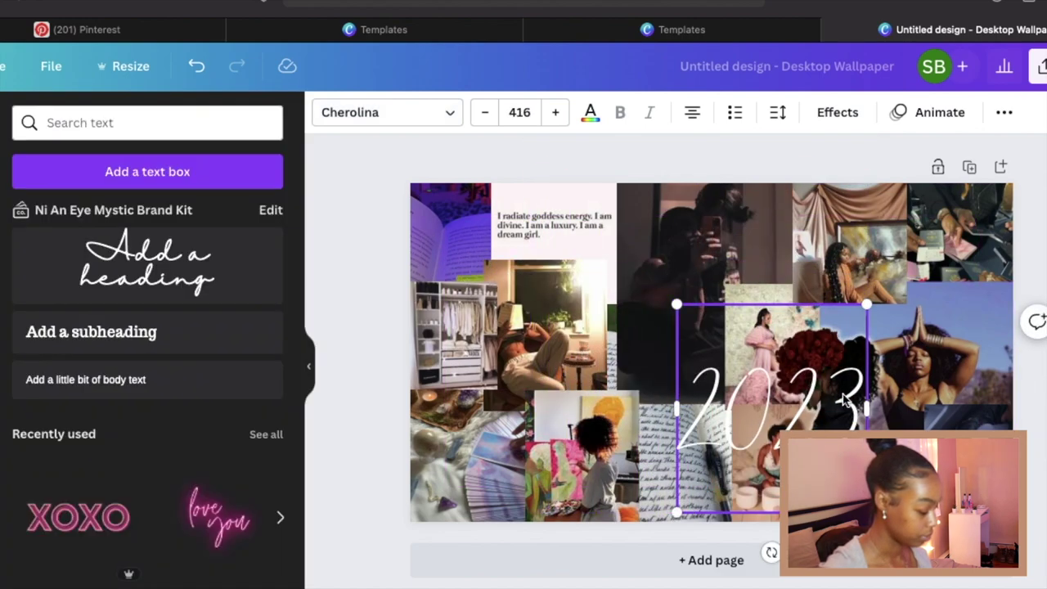
pyautogui.moveTo(818, 443); pyautogui.dragTo(743, 378)
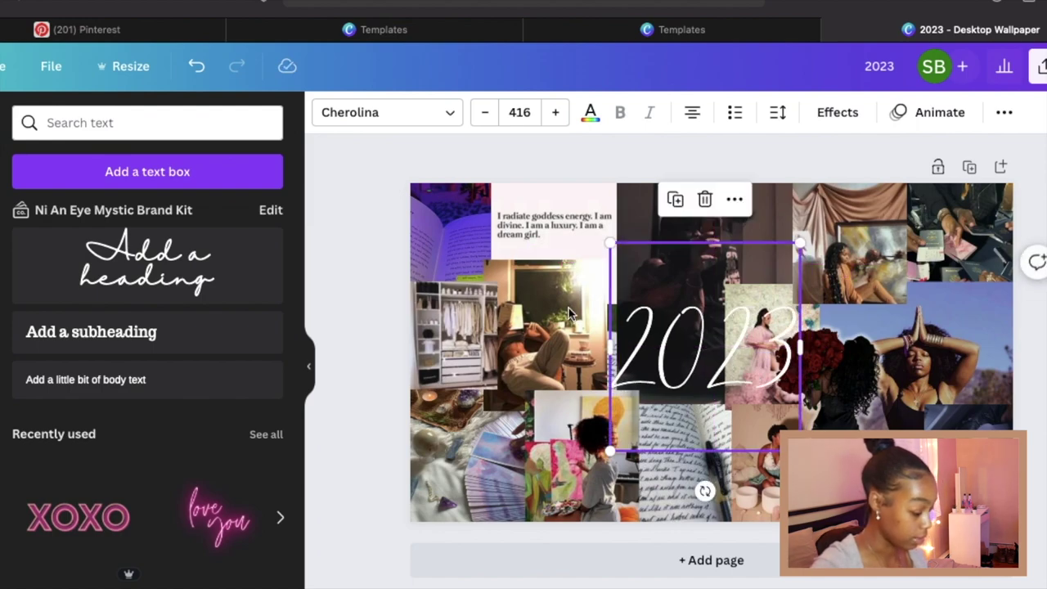
# Apply the Neon effect to the 2023 text with intensity 100.
pyautogui.click(837, 112)
pyautogui.click(146, 462)
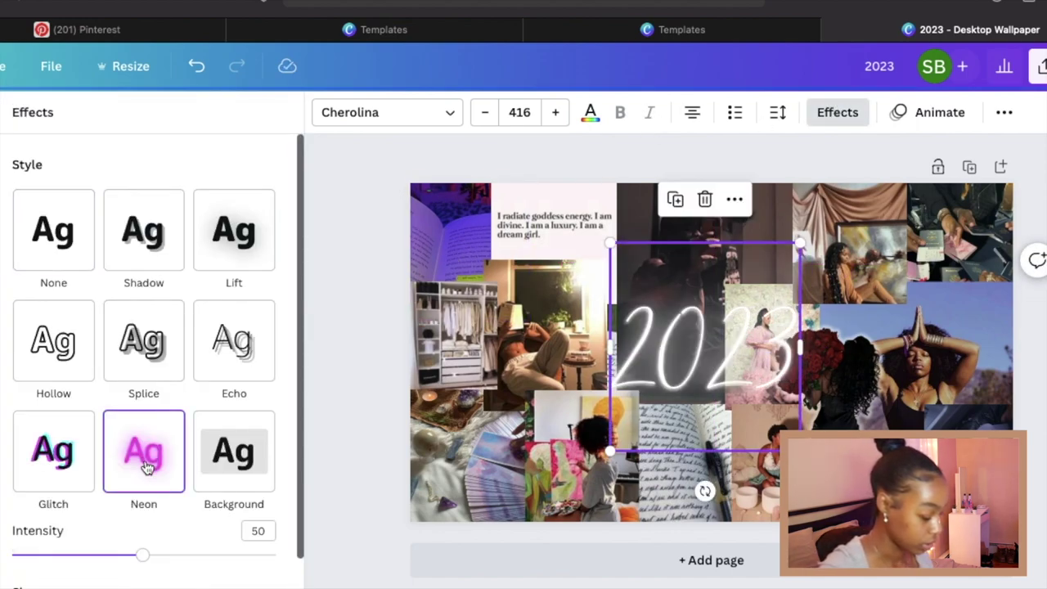
pyautogui.moveTo(143, 557); pyautogui.dragTo(313, 542)
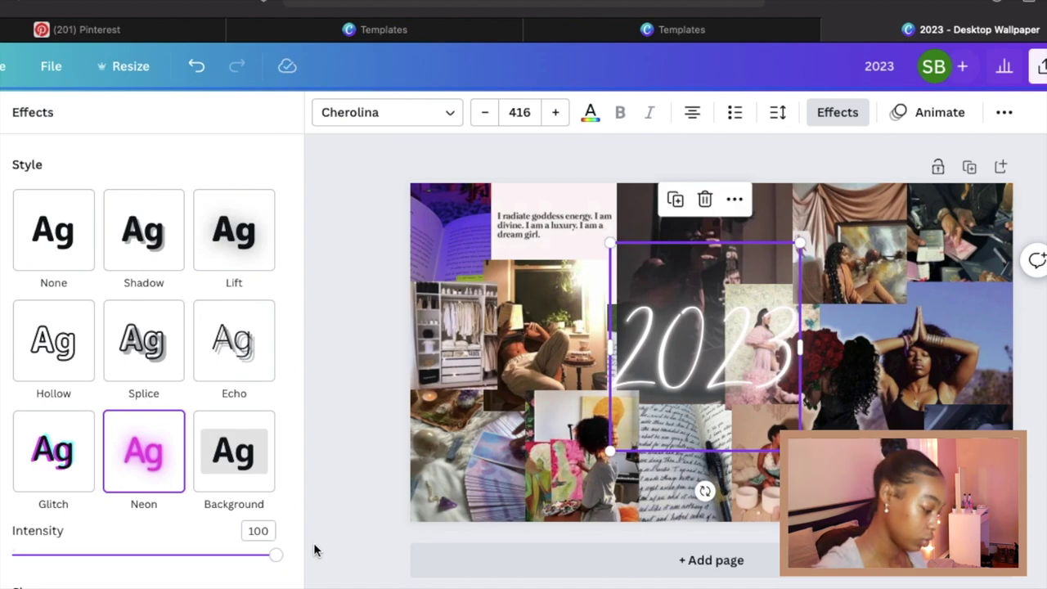
pyautogui.scroll(-2, 221, 403)
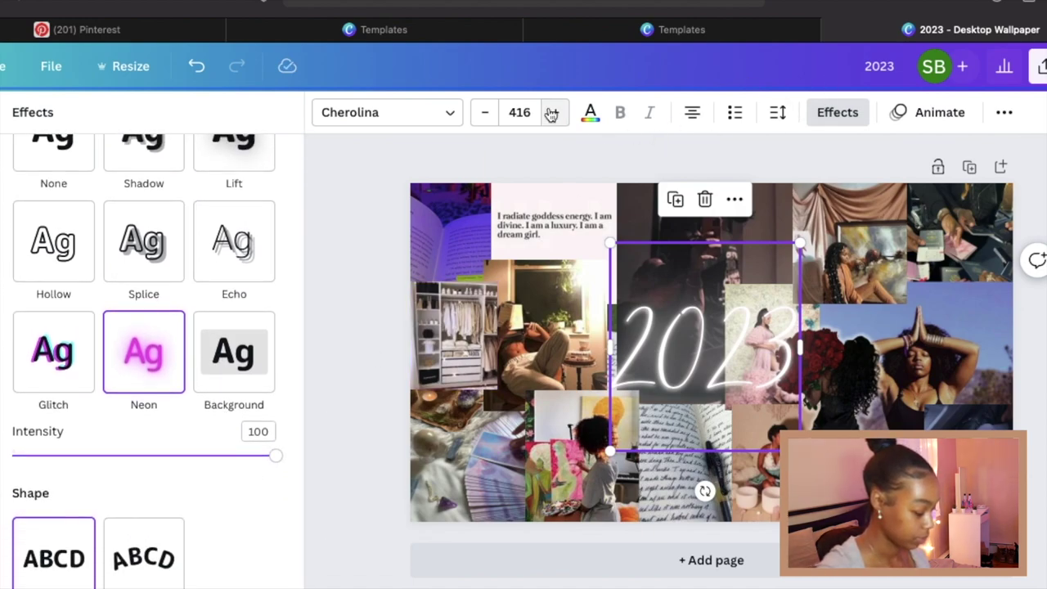
# Try pink, lilac, blue, dusty rose and light brown brand-kit colours on the 2023 text.
pyautogui.click(590, 112)
pyautogui.click(263, 343)
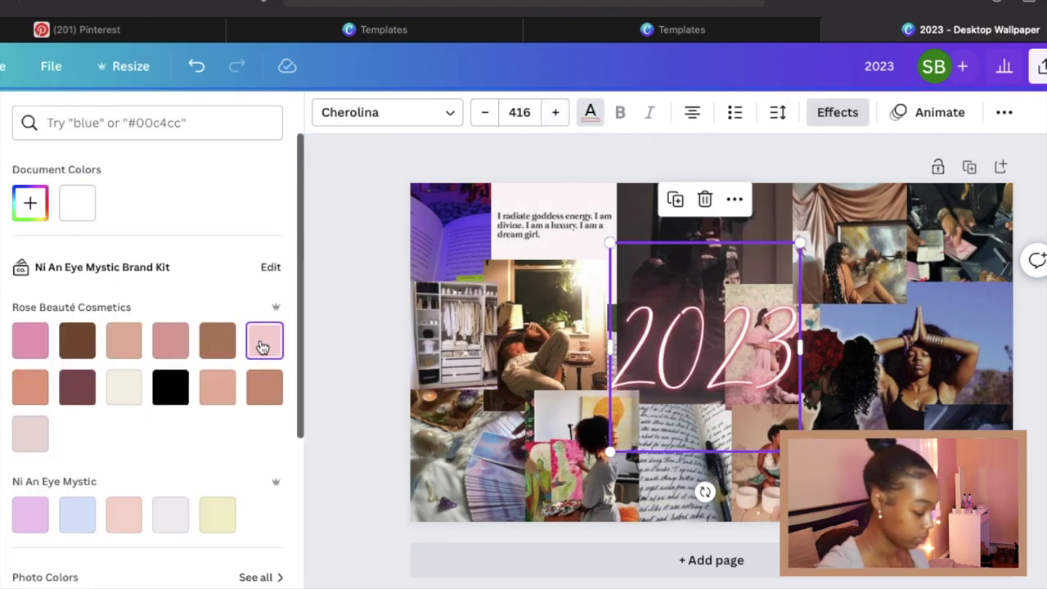
pyautogui.click(28, 350)
pyautogui.scroll(-1, 54, 445)
pyautogui.click(39, 463)
pyautogui.click(70, 463)
pyautogui.click(171, 283)
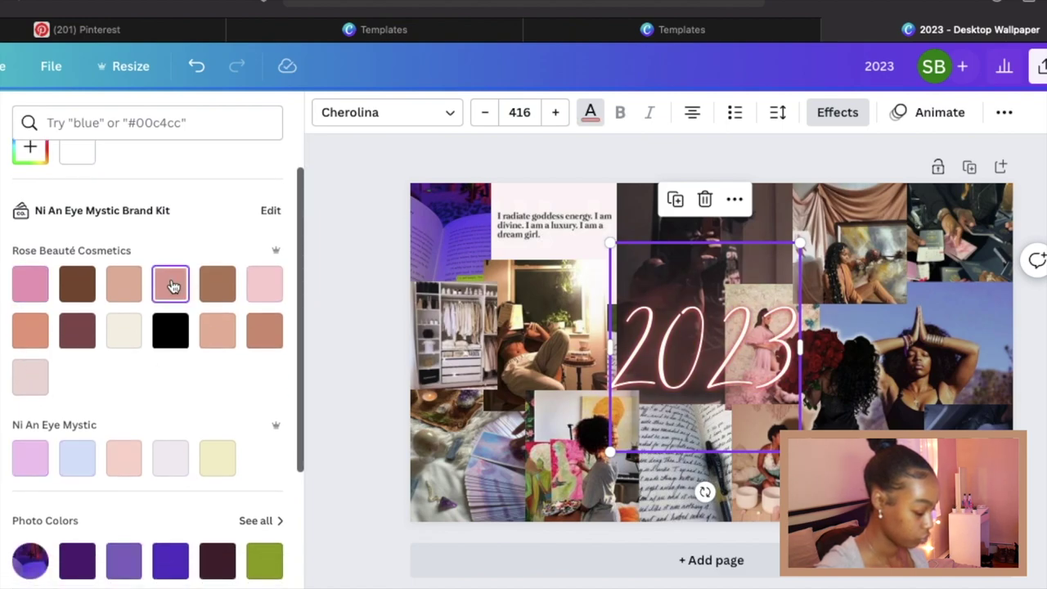
pyautogui.scroll(1, 183, 368)
pyautogui.click(219, 339)
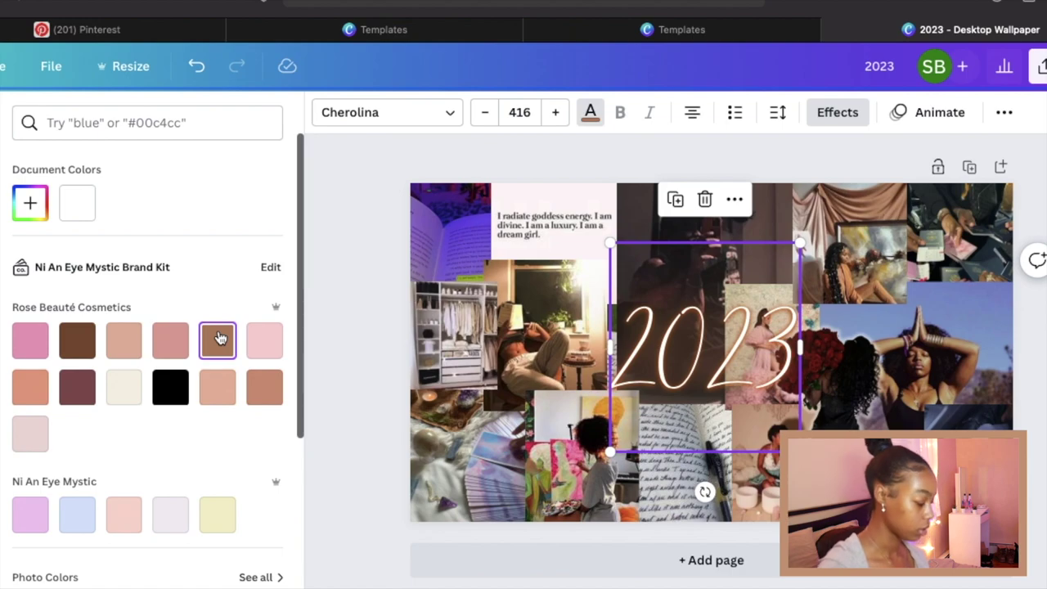
# Colour the 2023 text dark brown from the Rose Beauté Cosmetics palette and nudge it slightly left.
pyautogui.click(77, 340)
pyautogui.press('Escape')
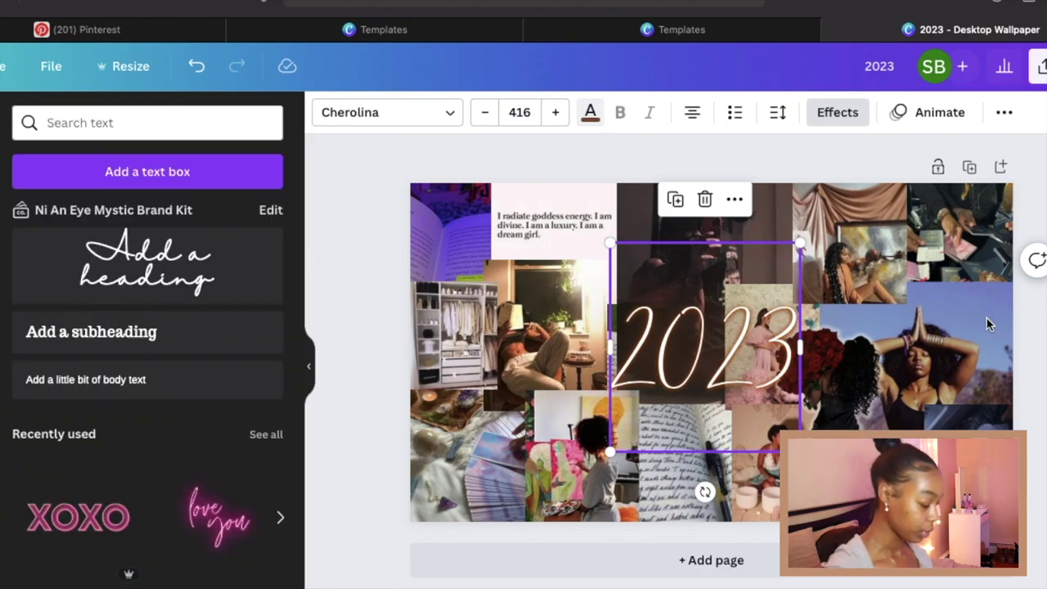
pyautogui.press('Escape')
pyautogui.moveTo(712, 363); pyautogui.dragTo(704, 363)
pyautogui.press('Escape')
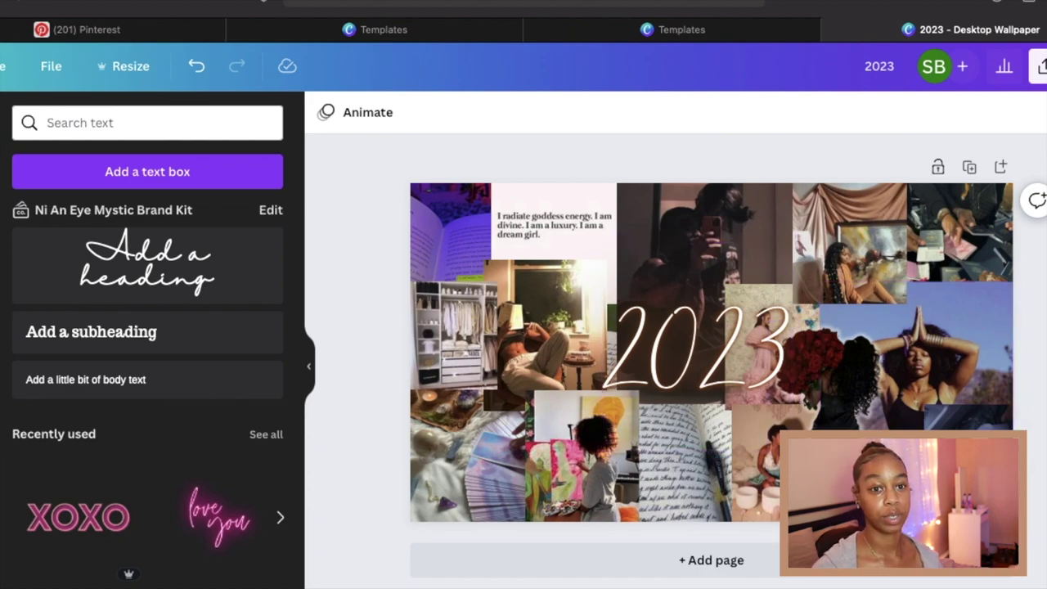
# Close the Finder window and cancel the file chooser to clear the view of the desktop wallpaper.
pyautogui.moveTo(902, 1)
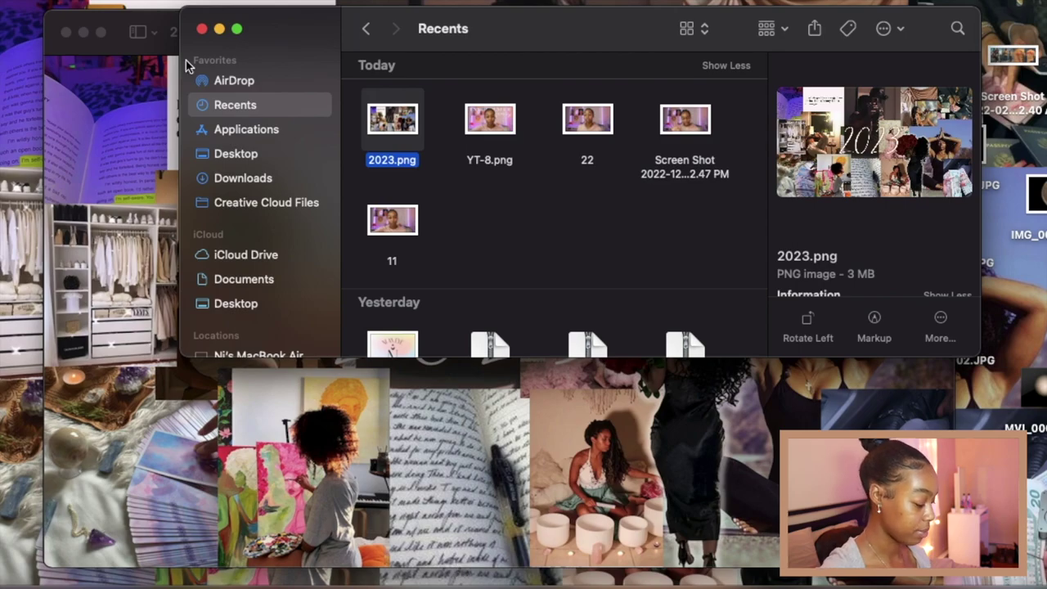
pyautogui.click(201, 29)
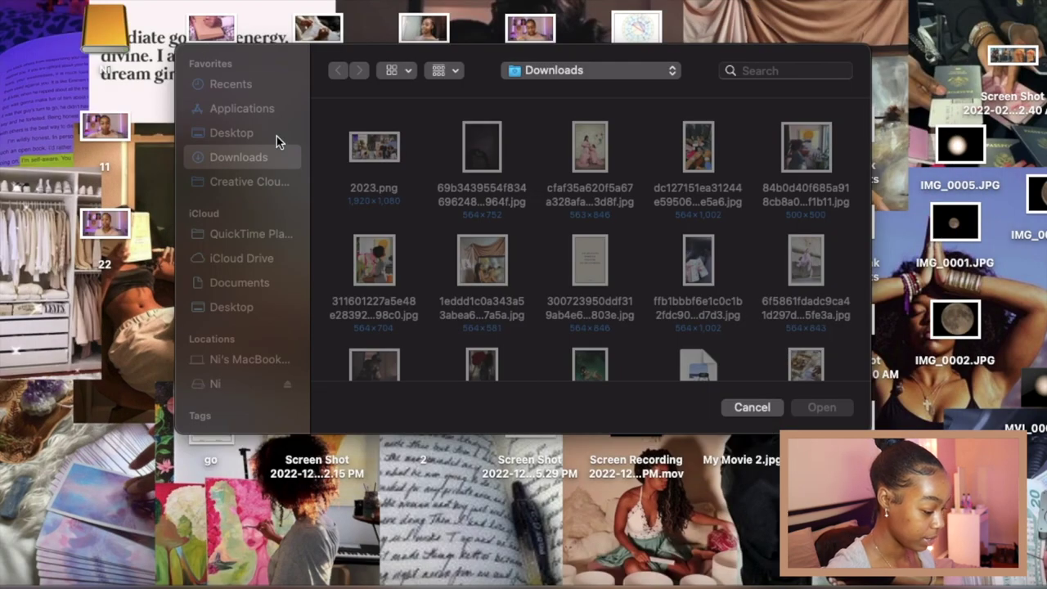
pyautogui.click(751, 408)
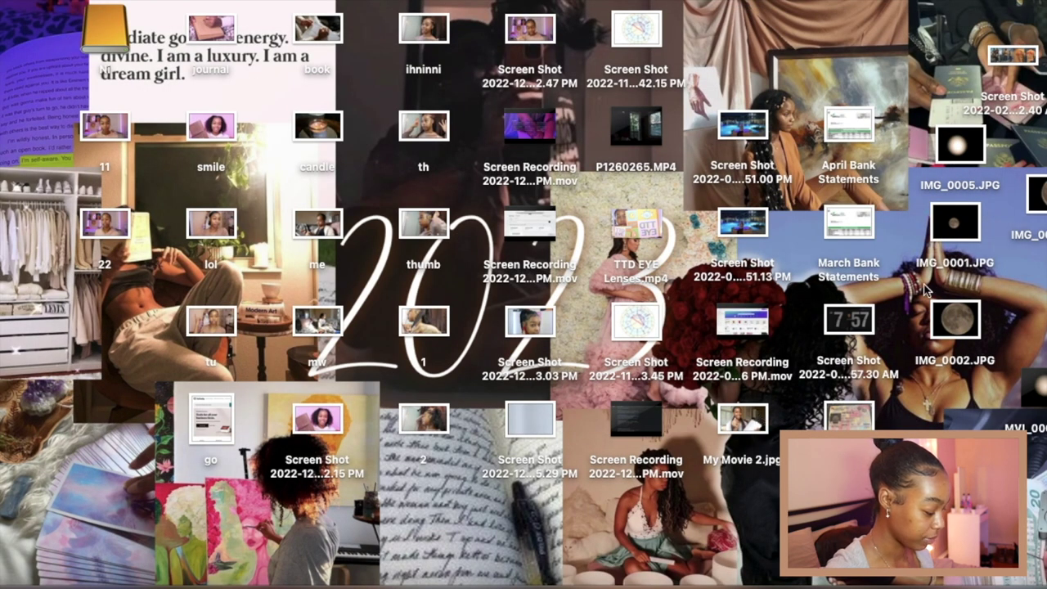
# Move the desktop files in the four leftmost icon columns to the Trash, keeping the drive, journal and book icons.
pyautogui.moveTo(55, 116); pyautogui.dragTo(147, 217)
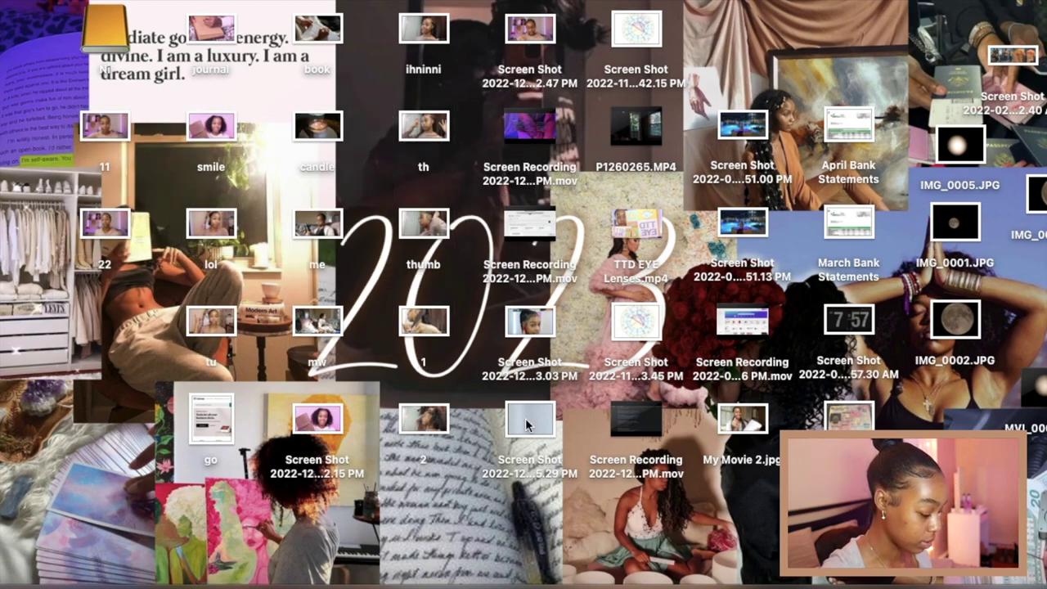
pyautogui.moveTo(361, 495); pyautogui.dragTo(99, 139)
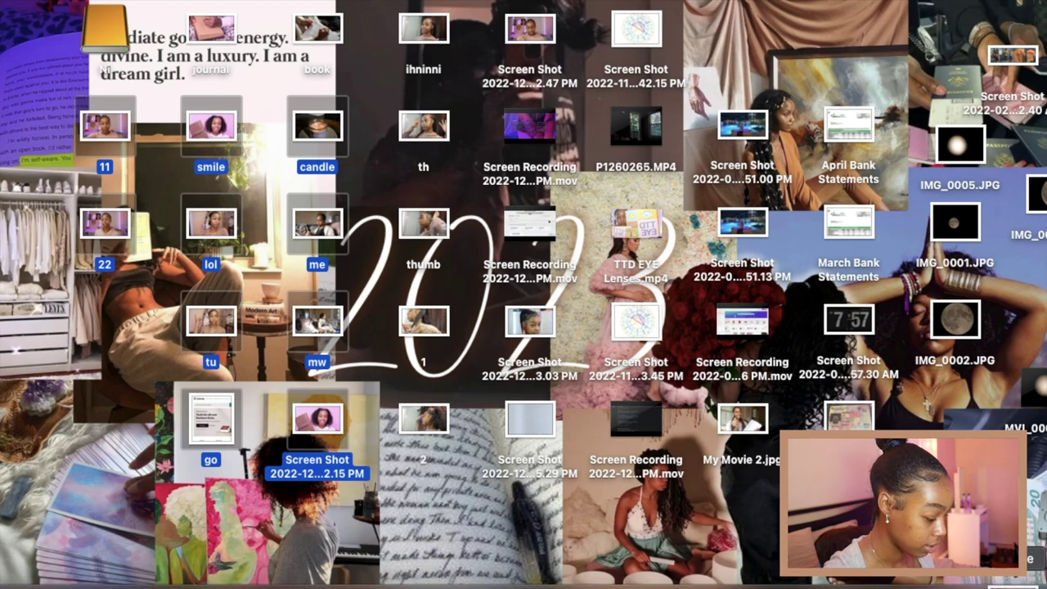
pyautogui.press('super+BackSpace')
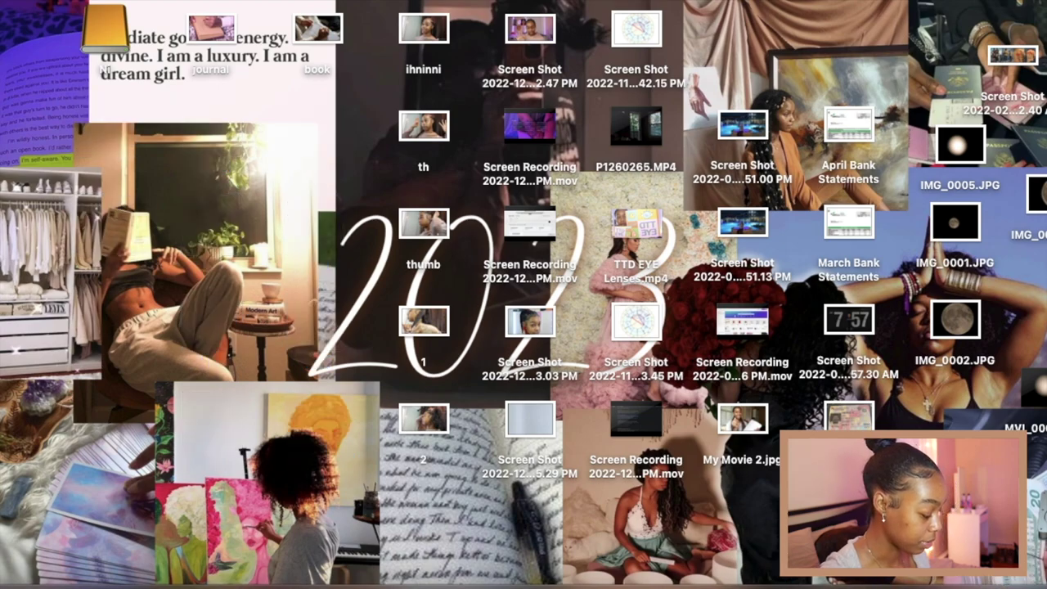
pyautogui.moveTo(368, 23); pyautogui.dragTo(465, 453)
pyautogui.press('super+BackSpace')
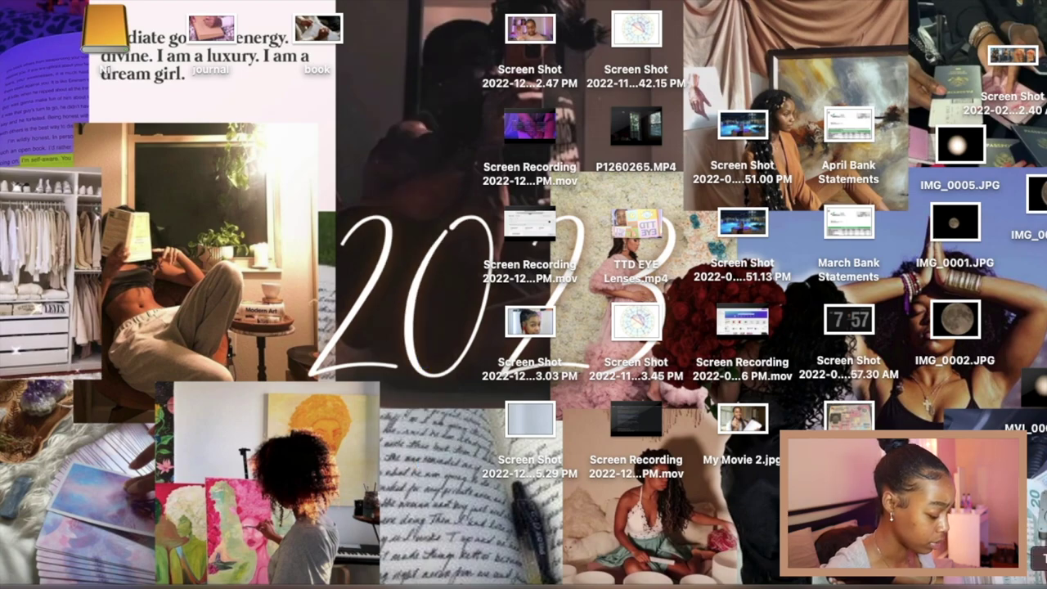
# Move the journal and book images and three more screenshots (2.47 PM, 42.15 PM and 2.40 PM) from the desktop to the Trash.
pyautogui.moveTo(360, 64); pyautogui.dragTo(183, 13)
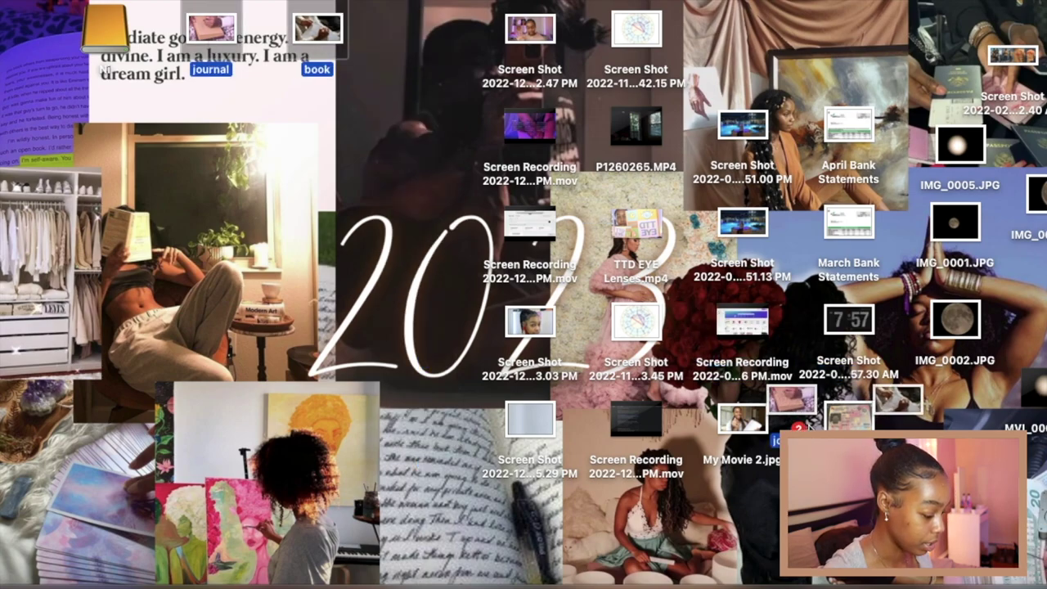
pyautogui.press('super+BackSpace')
pyautogui.click(524, 42)
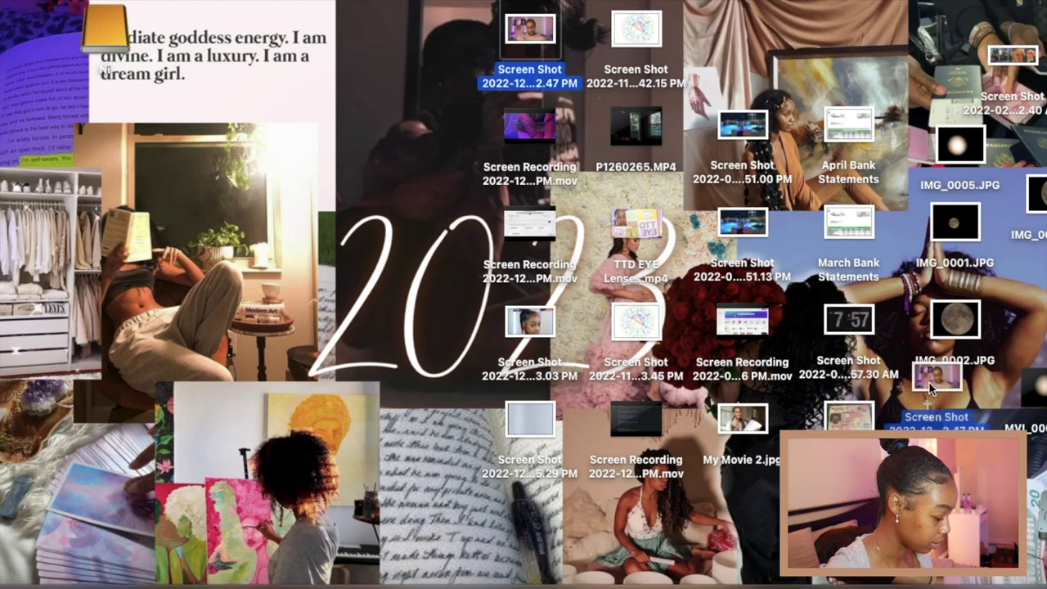
pyautogui.press('super+BackSpace')
pyautogui.click(631, 18)
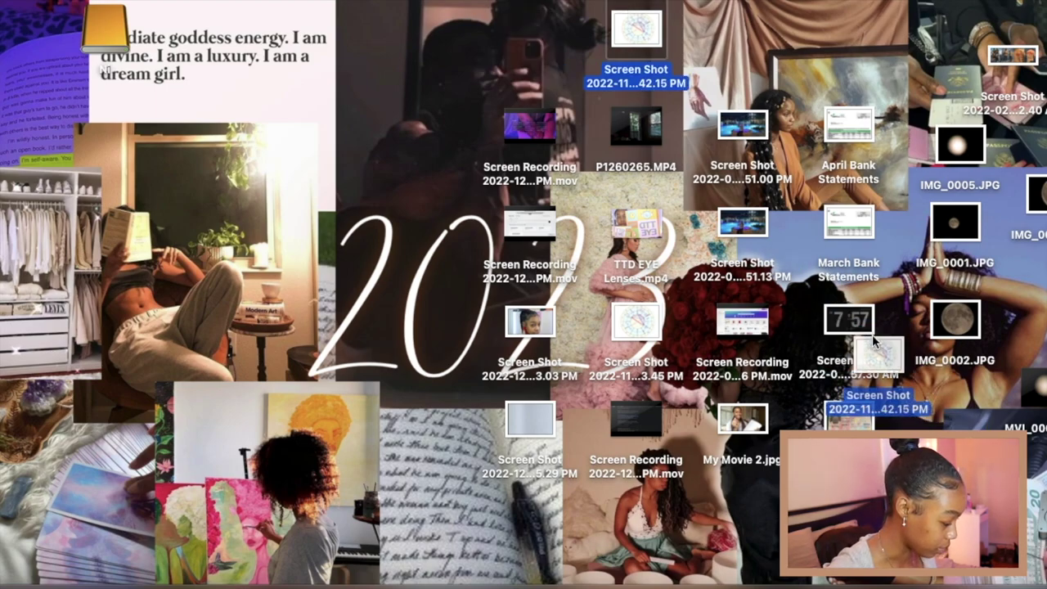
pyautogui.press('super+BackSpace')
pyautogui.click(1030, 57)
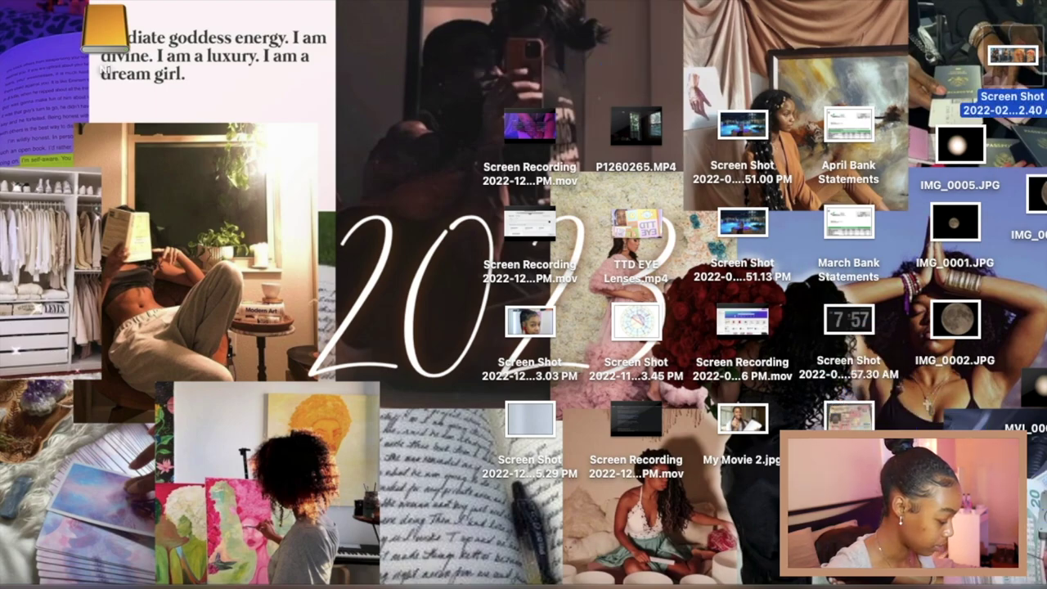
pyautogui.press('super+BackSpace')
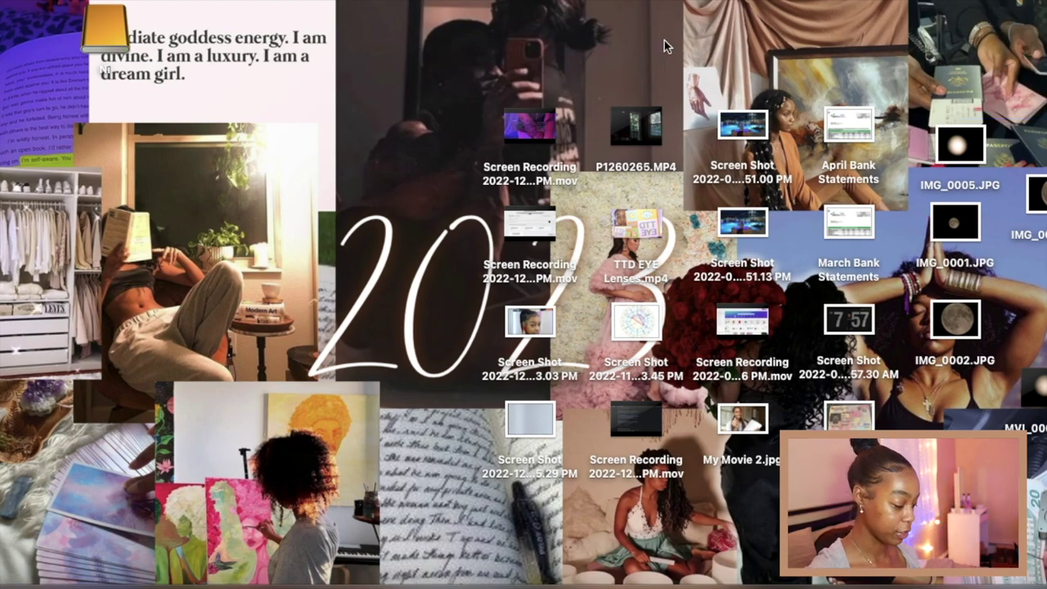
pyautogui.moveTo(110, 46); pyautogui.dragTo(1009, 429)
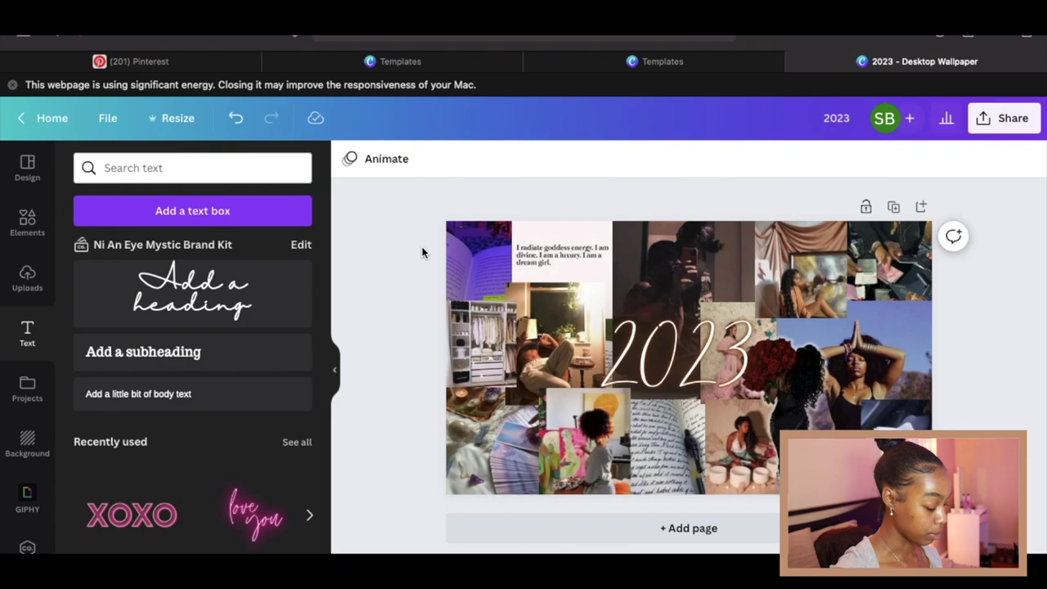
# Switch to Canva, return to its home page and search for "iphone wallpaper" templates.
pyautogui.click(50, 120)
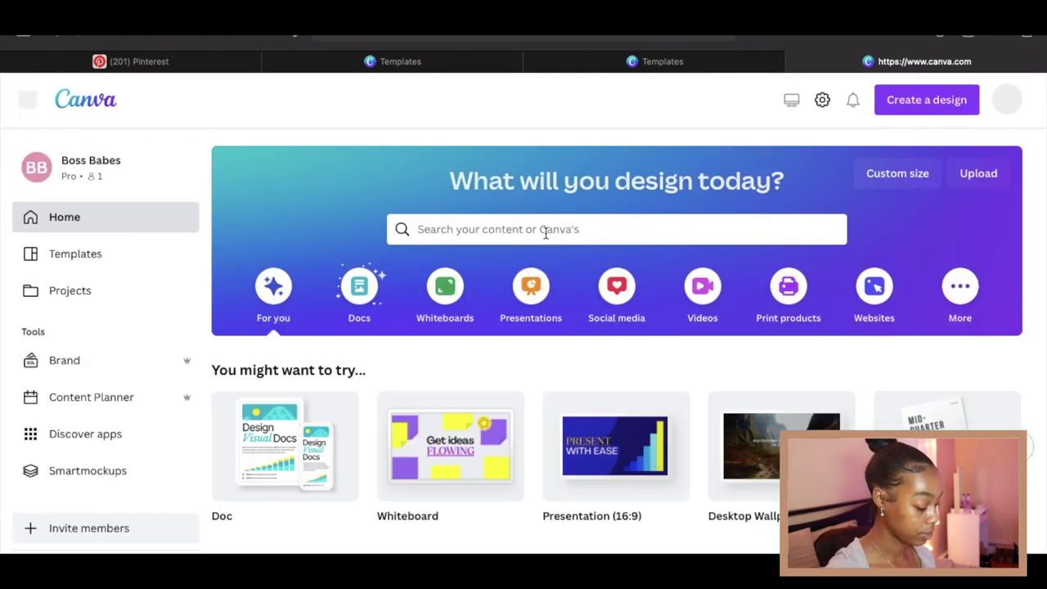
pyautogui.click(544, 231)
pyautogui.write('iphone wallpaper')
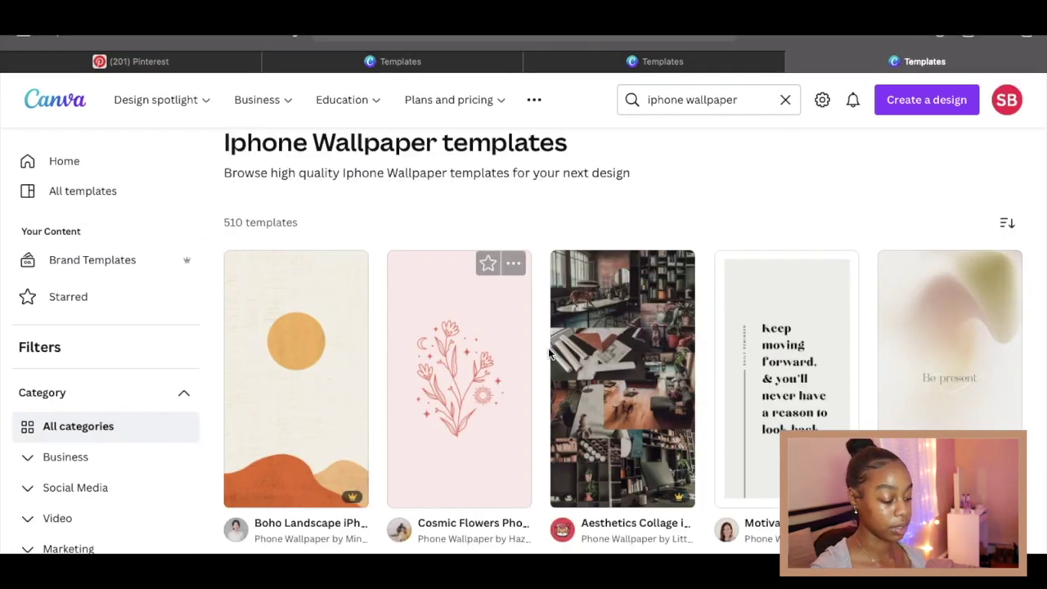
pyautogui.scroll(-10, 548, 351)
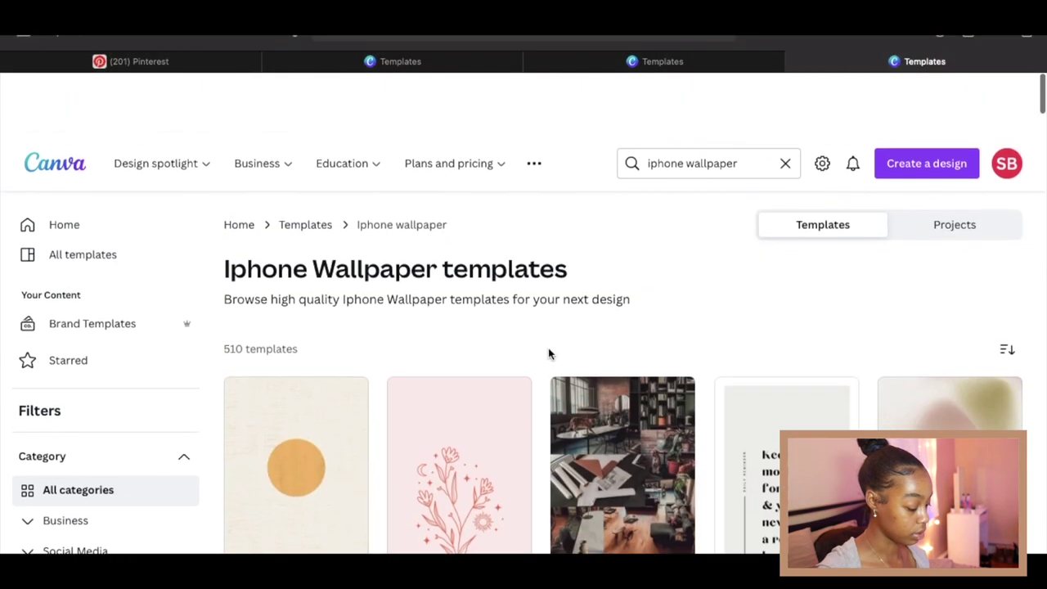
pyautogui.scroll(-3, 549, 351)
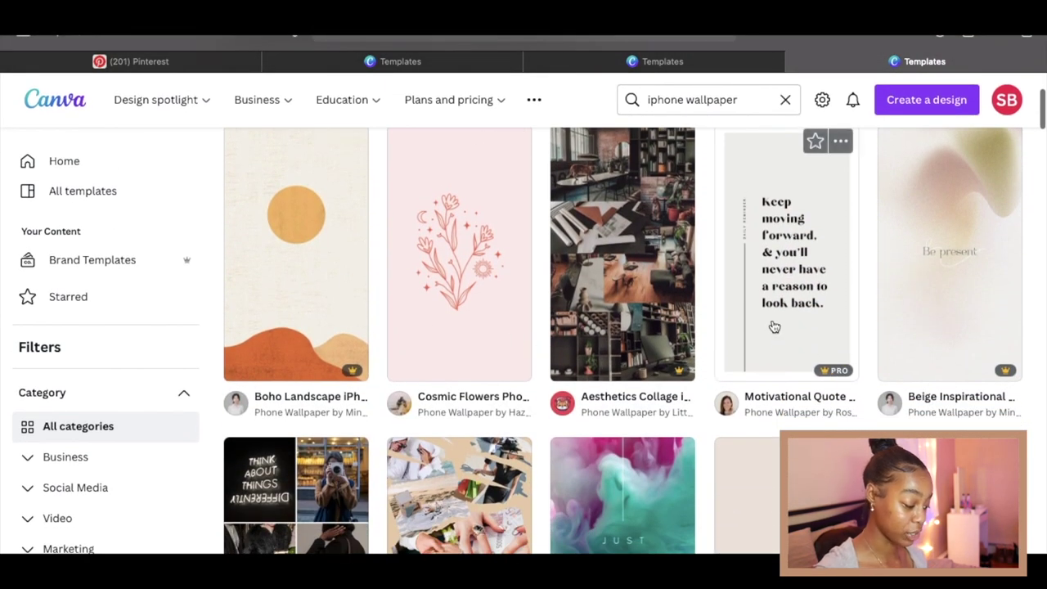
pyautogui.scroll(4, 785, 286)
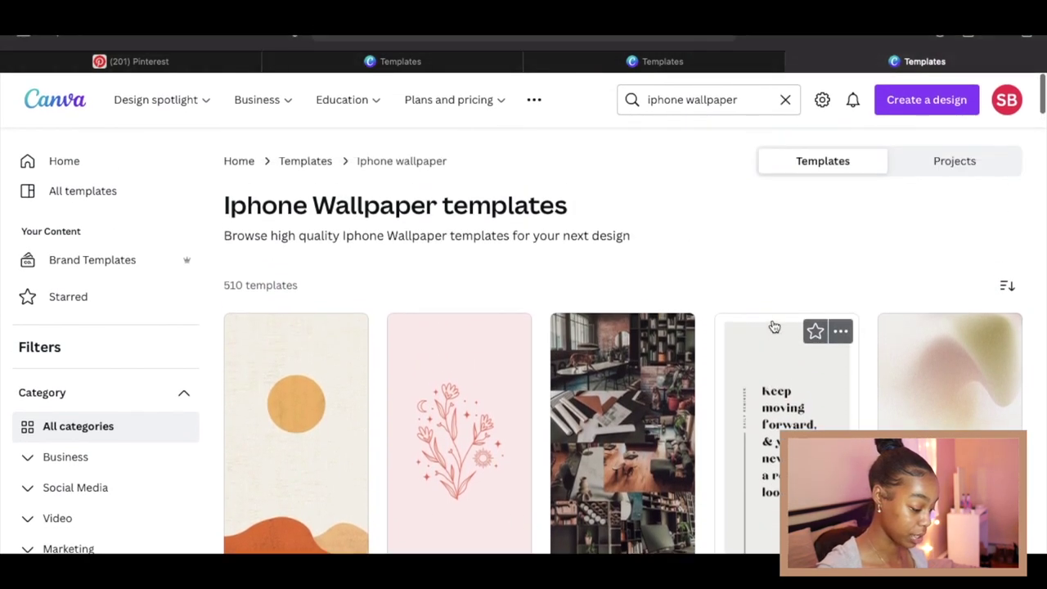
# Open the Boho Landscape iPhone Wallpaper template for customizing and delete its sun, hills and textured background to get a blank page.
pyautogui.click(313, 414)
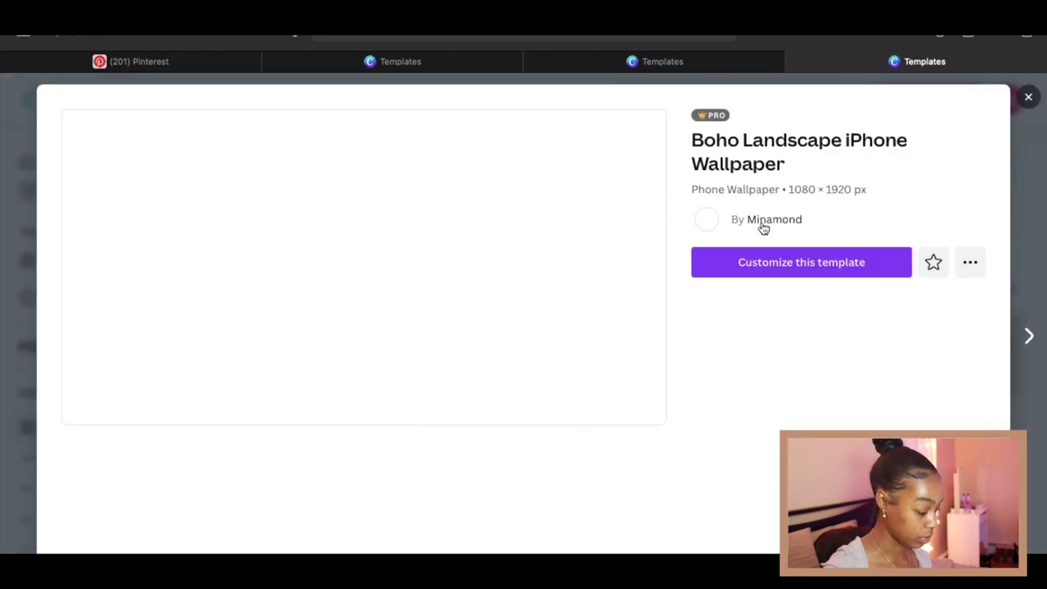
pyautogui.click(760, 263)
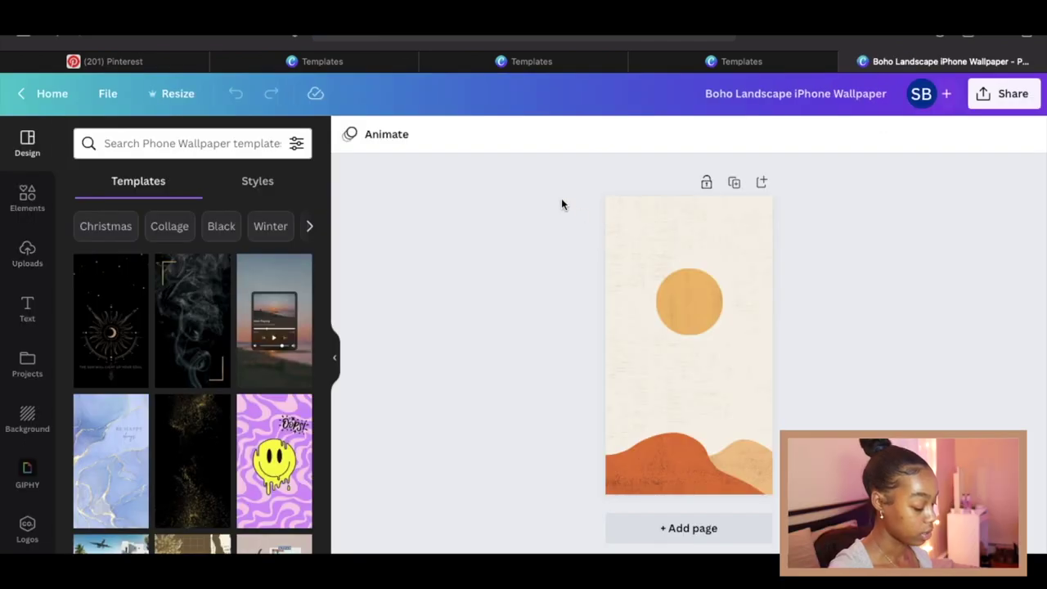
pyautogui.moveTo(561, 198); pyautogui.dragTo(727, 473)
pyautogui.press('Delete')
pyautogui.click(642, 286)
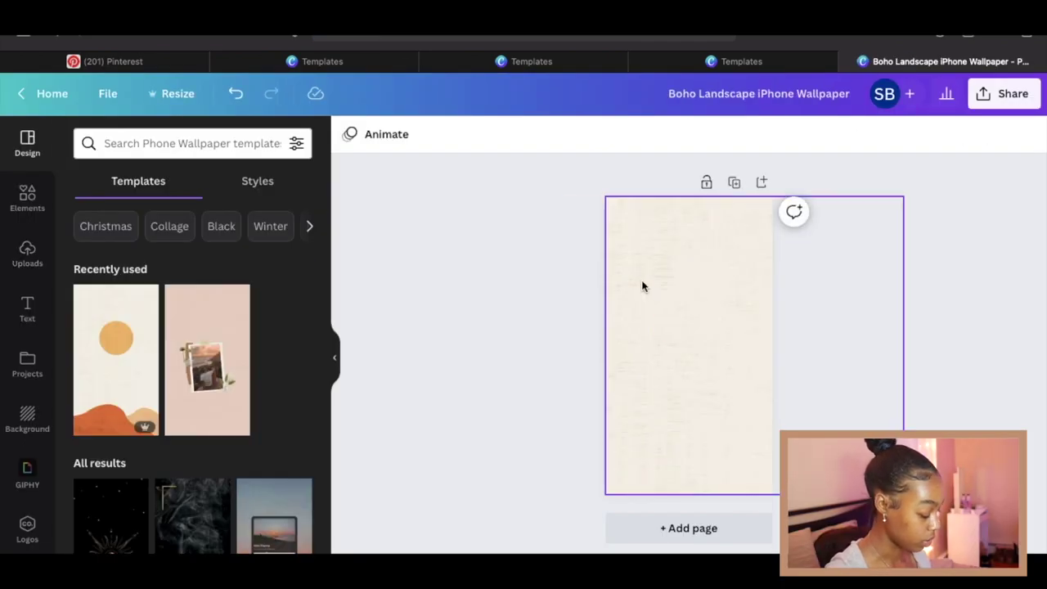
pyautogui.press('Delete')
pyautogui.click(647, 283)
pyautogui.press('Delete')
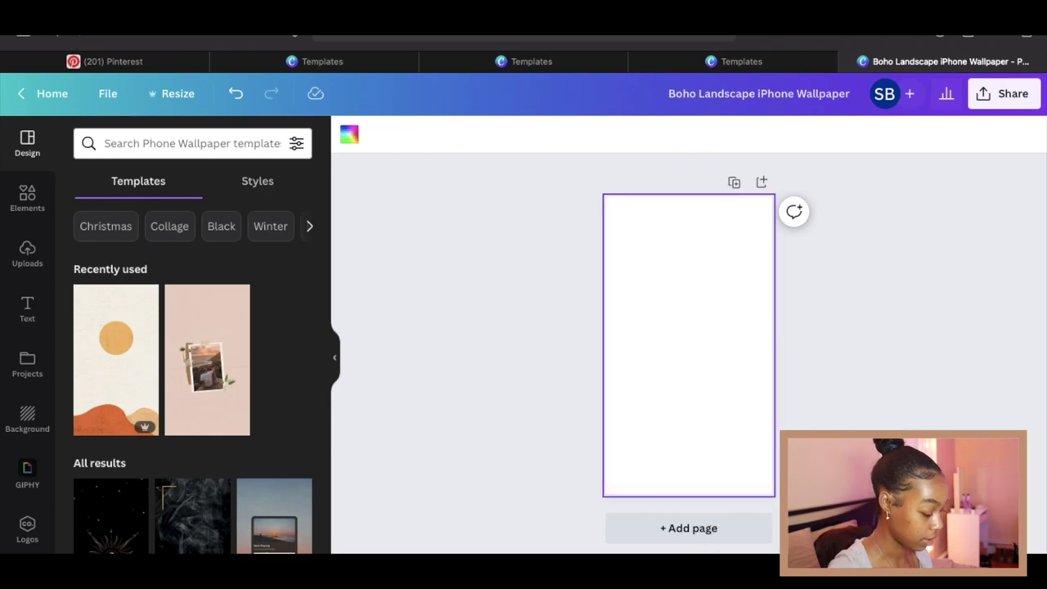
# Upload the finished 2023 collage image and place it as the background filling the phone wallpaper page.
pyautogui.click(27, 255)
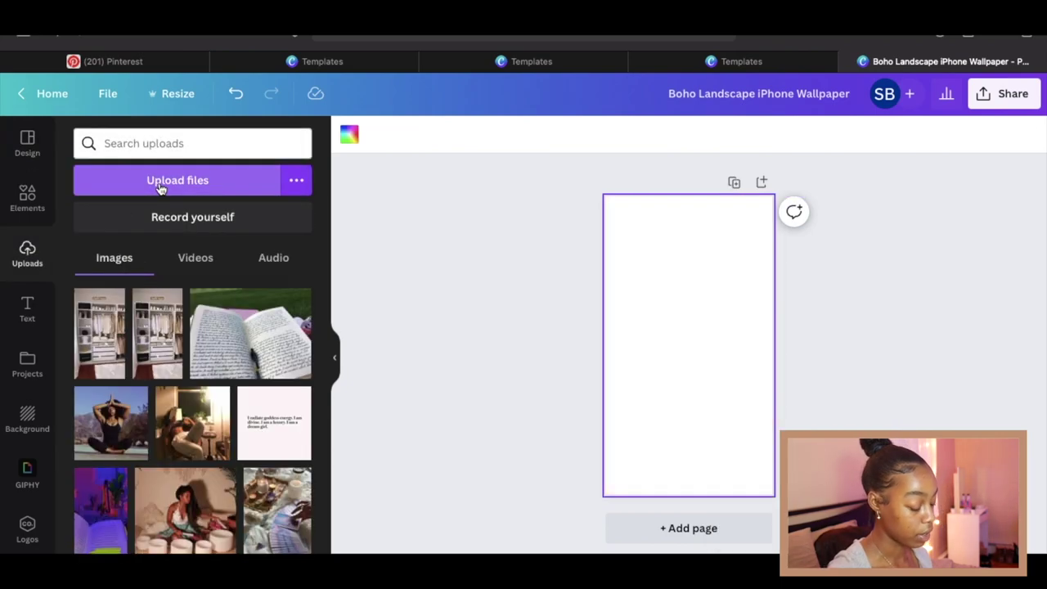
pyautogui.click(161, 188)
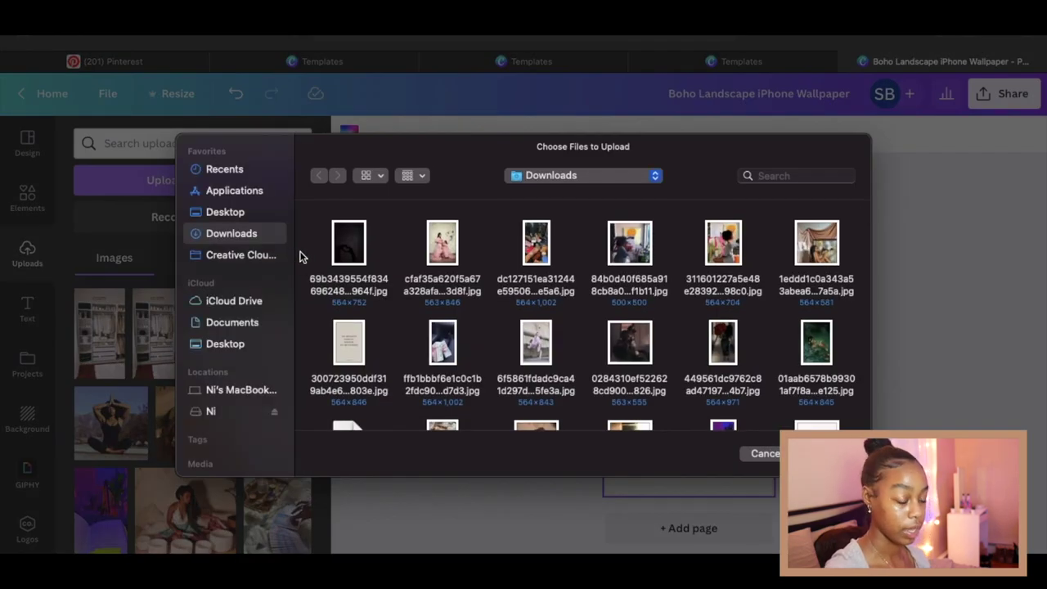
pyautogui.click(452, 248)
pyautogui.doubleClick(453, 248)
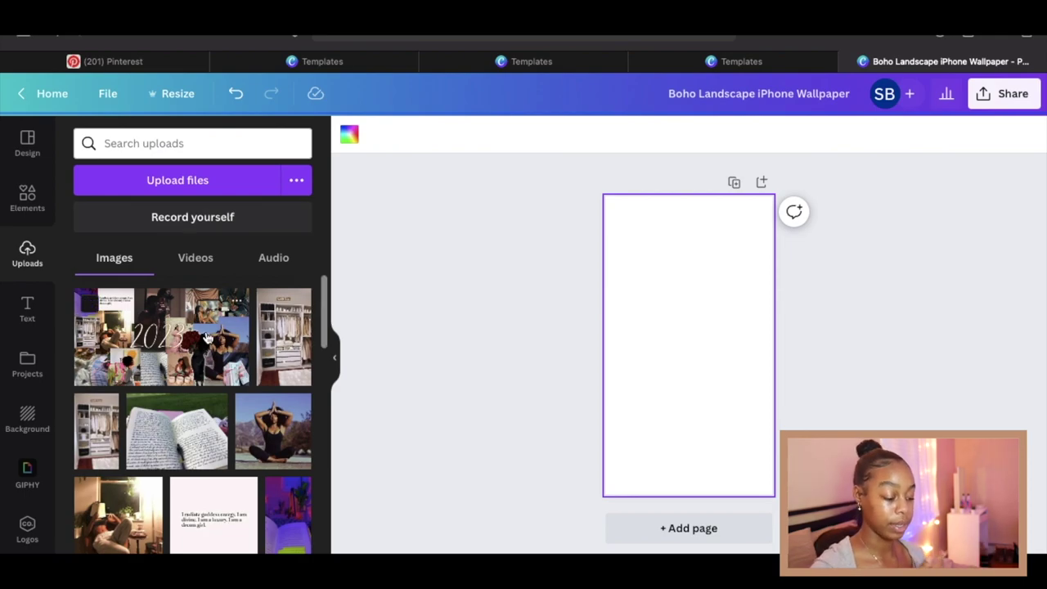
pyautogui.moveTo(207, 338); pyautogui.dragTo(768, 343)
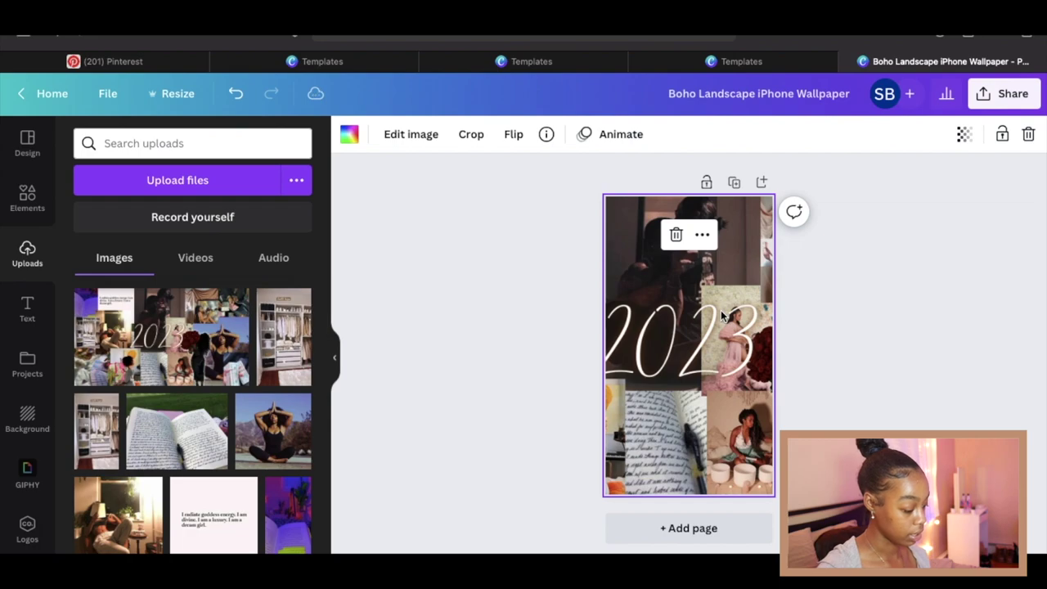
# Try framing the background on the collage's left part with the closet, reading woman and painter photos.
pyautogui.doubleClick(769, 344)
pyautogui.moveTo(811, 313); pyautogui.dragTo(879, 316)
pyautogui.click(508, 313)
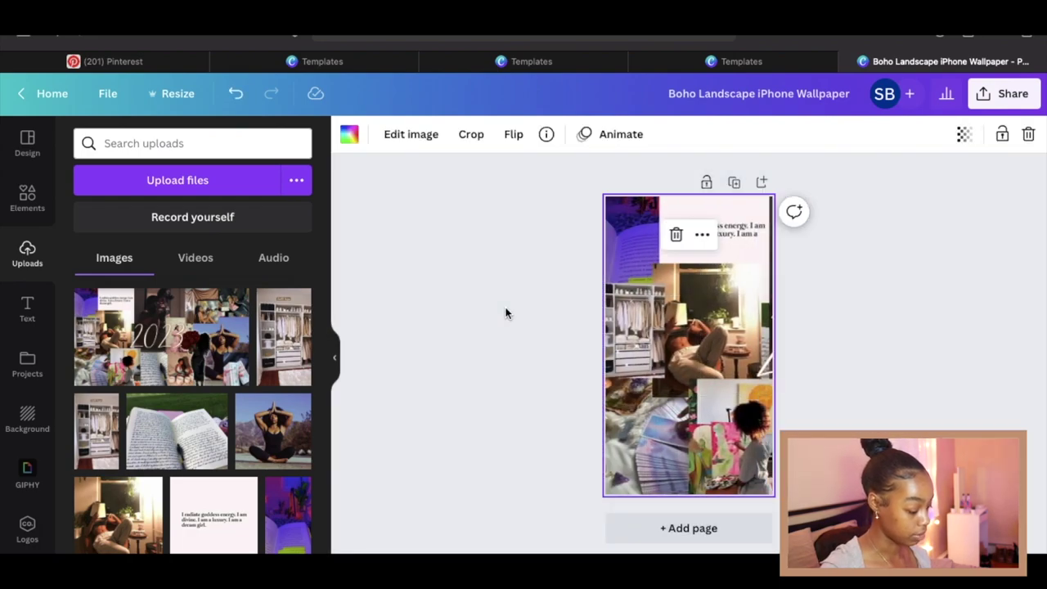
pyautogui.click(911, 344)
# Try shifting the background crop to the collage's right-centre area with the pink dress and red roses.
pyautogui.doubleClick(677, 333)
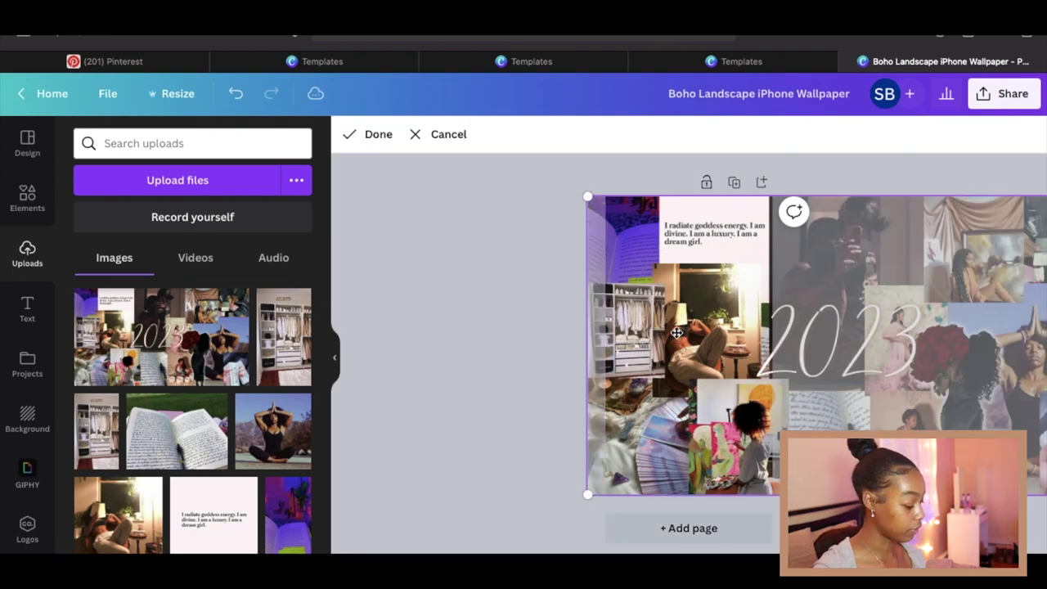
pyautogui.moveTo(696, 339); pyautogui.dragTo(441, 329)
pyautogui.click(938, 301)
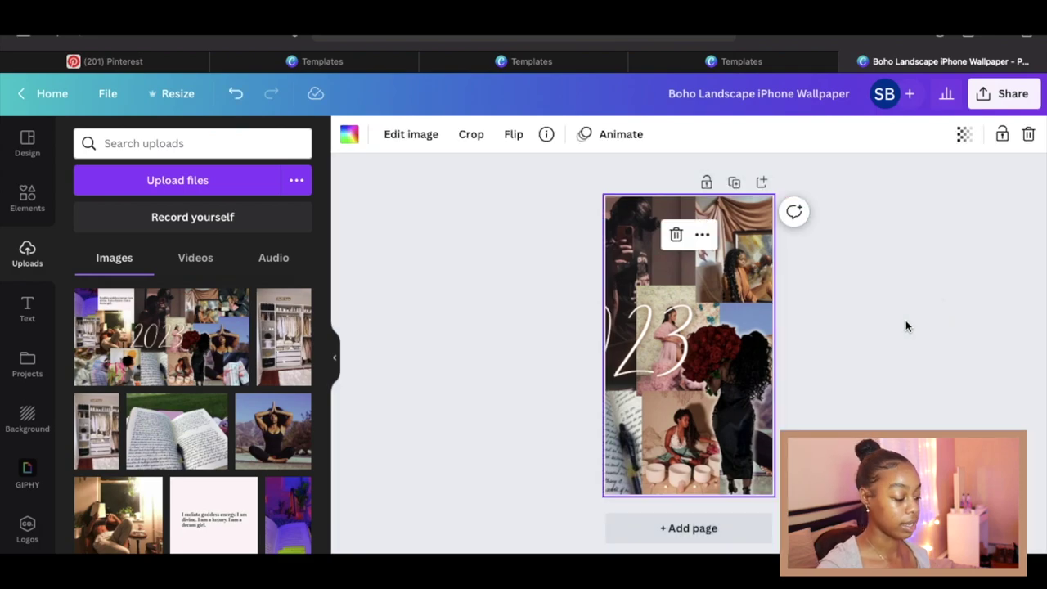
# Try moving the background crop to the far left edge of the collage, with the purple book in the corner.
pyautogui.doubleClick(691, 334)
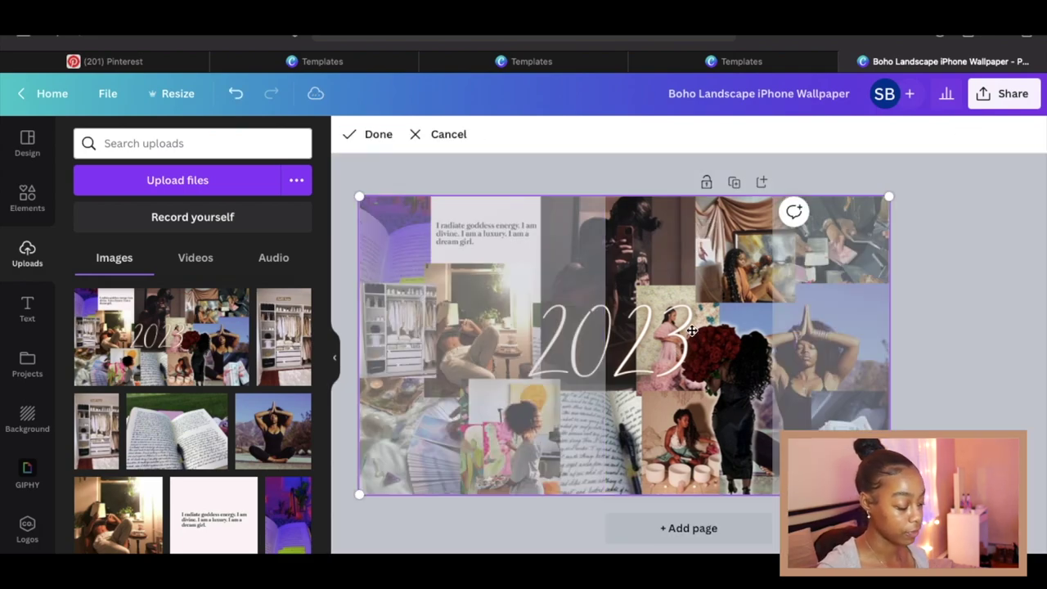
pyautogui.moveTo(691, 331); pyautogui.dragTo(926, 341)
pyautogui.click(506, 351)
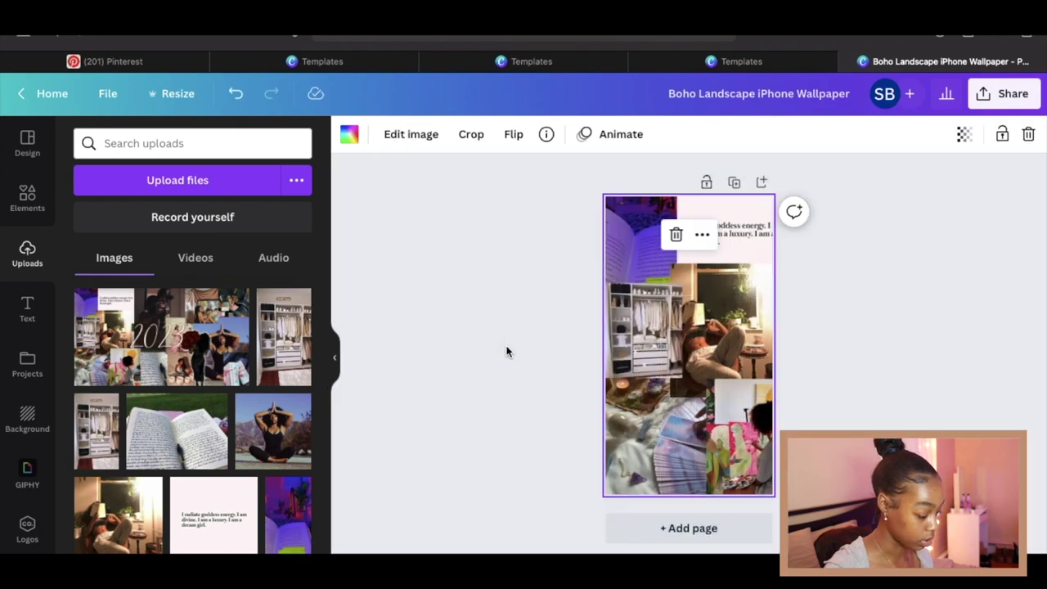
pyautogui.click(833, 279)
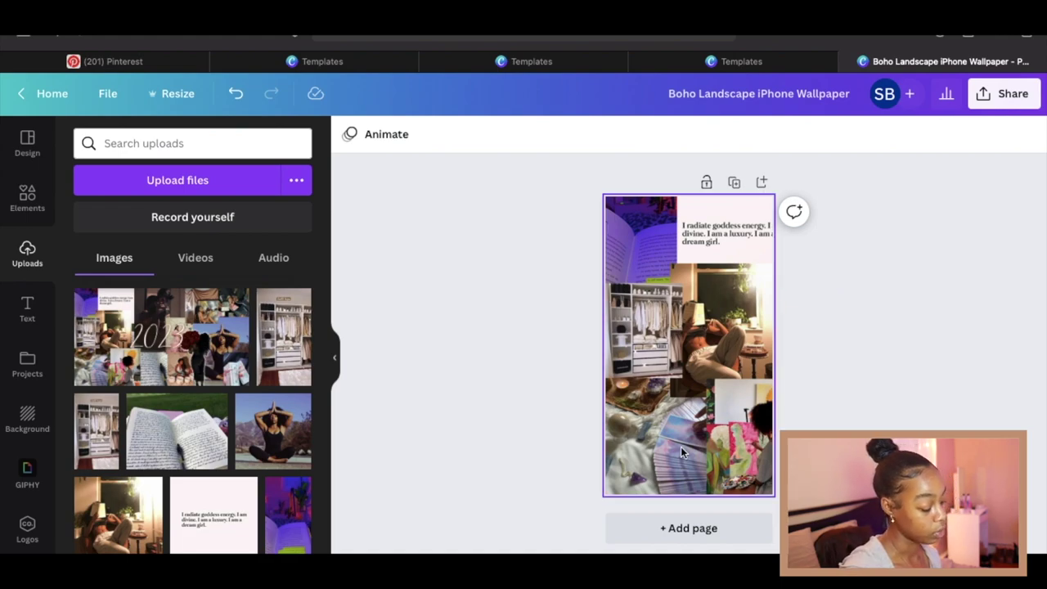
# Reposition the background crop to the collage's far right edge, framing the meditating woman and the money photo.
pyautogui.doubleClick(684, 396)
pyautogui.moveTo(684, 397); pyautogui.dragTo(480, 373)
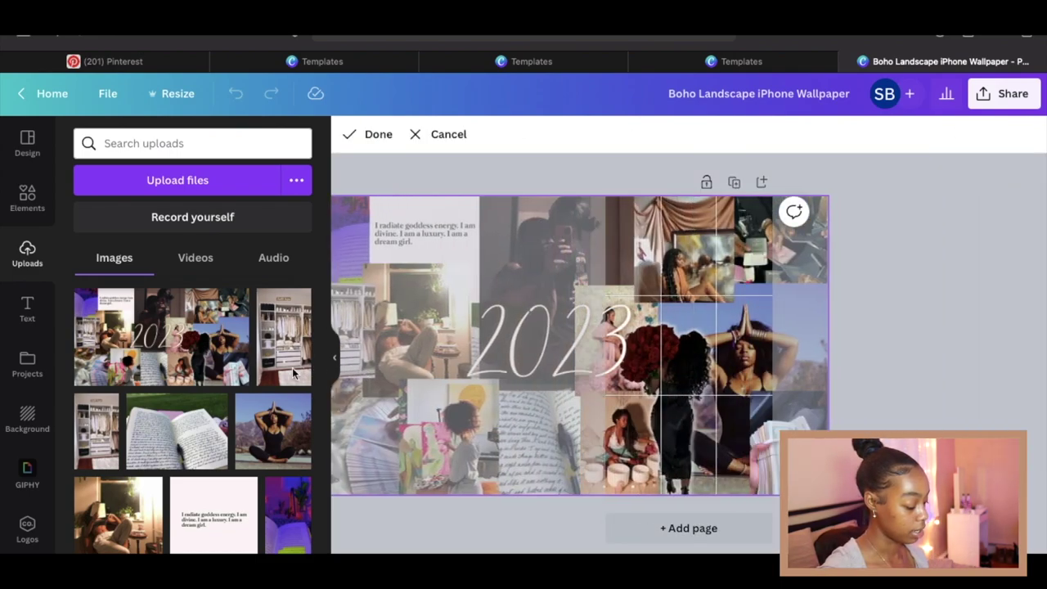
pyautogui.click(797, 399)
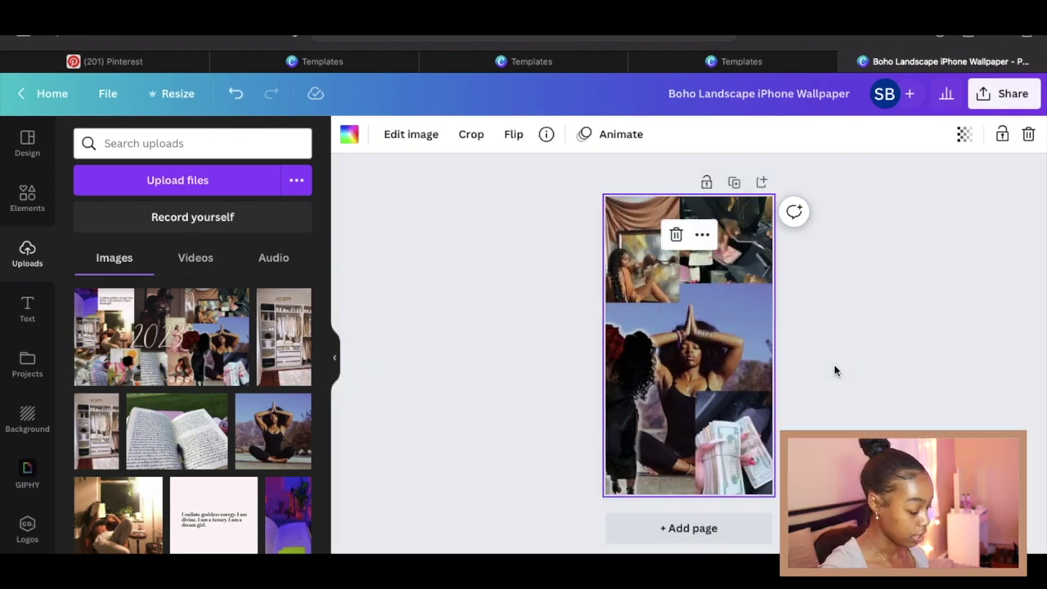
pyautogui.click(835, 371)
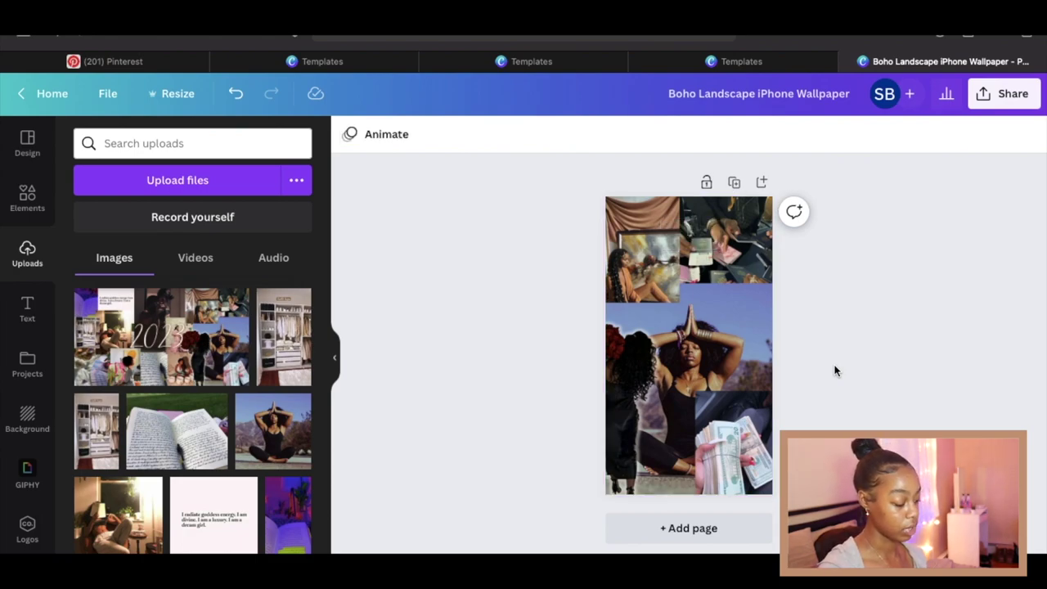